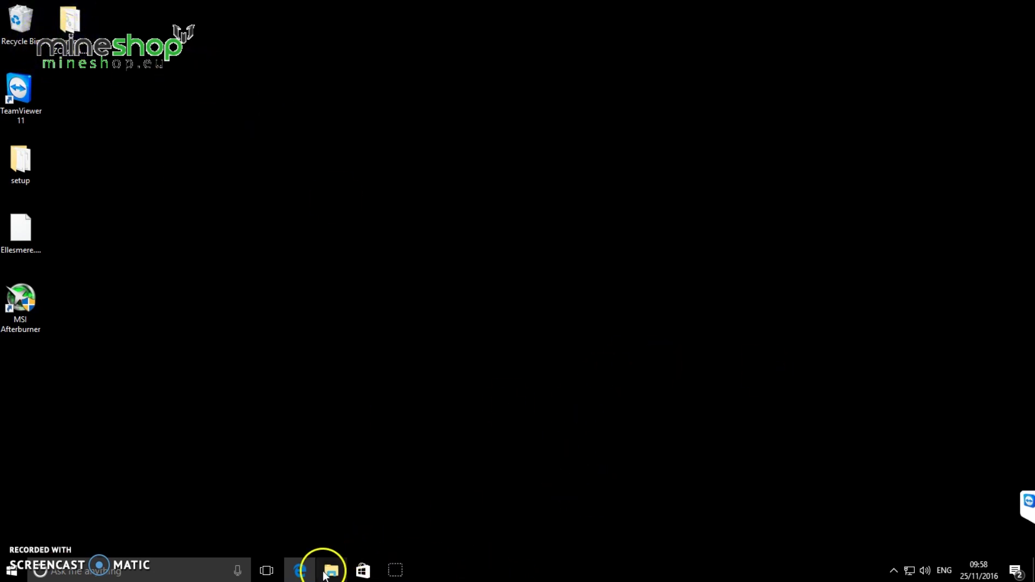
Launch Edge from the taskbar so it opens on the Google Latvia homepage
left_click(300, 570)
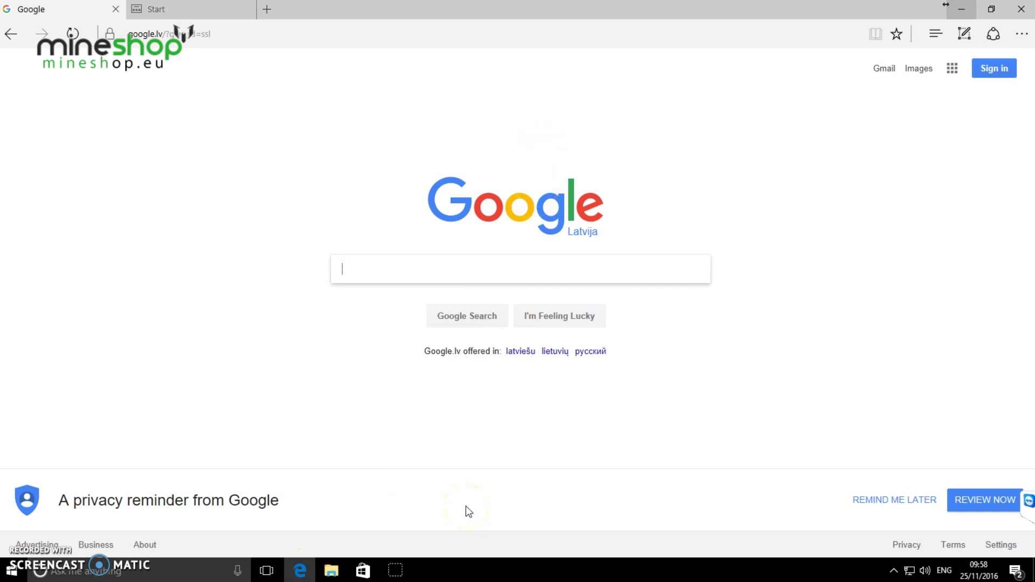
Search Google for 'zcash claymore miner' and open the Claymore's ZCash AMD GPU Miner v8.0 Bitcointalk thread
type("zc")
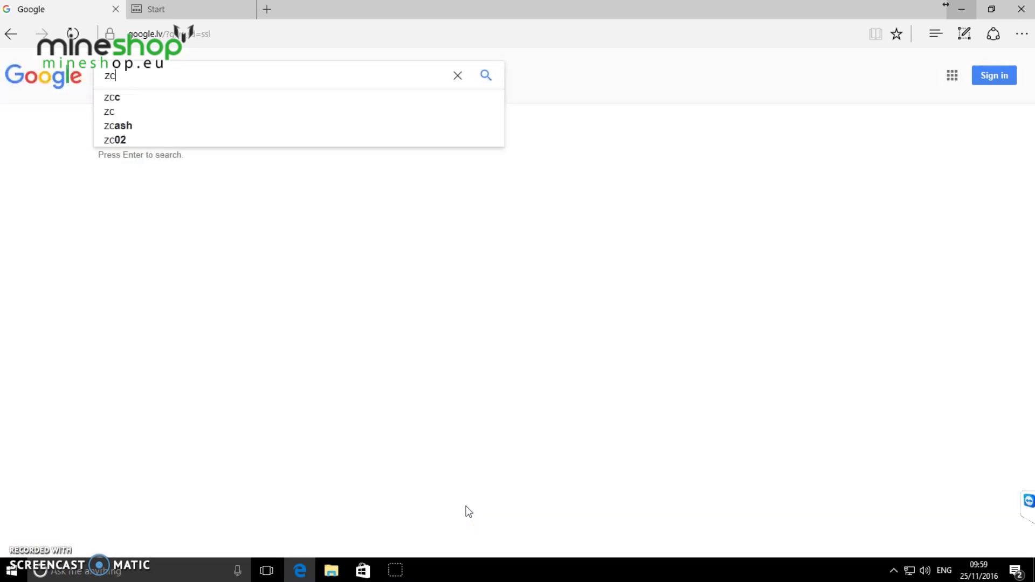
type("ash ")
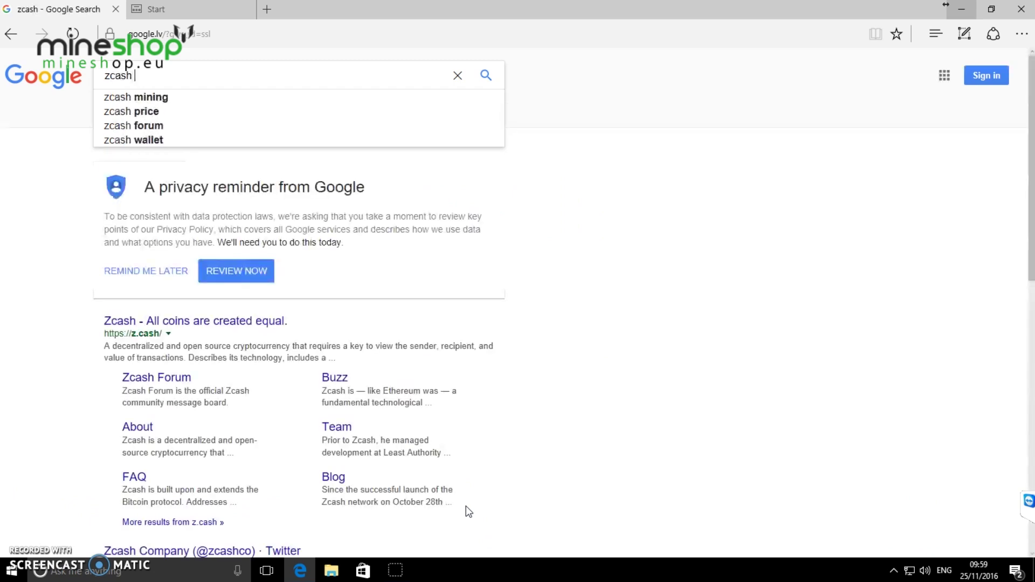
type("claymore")
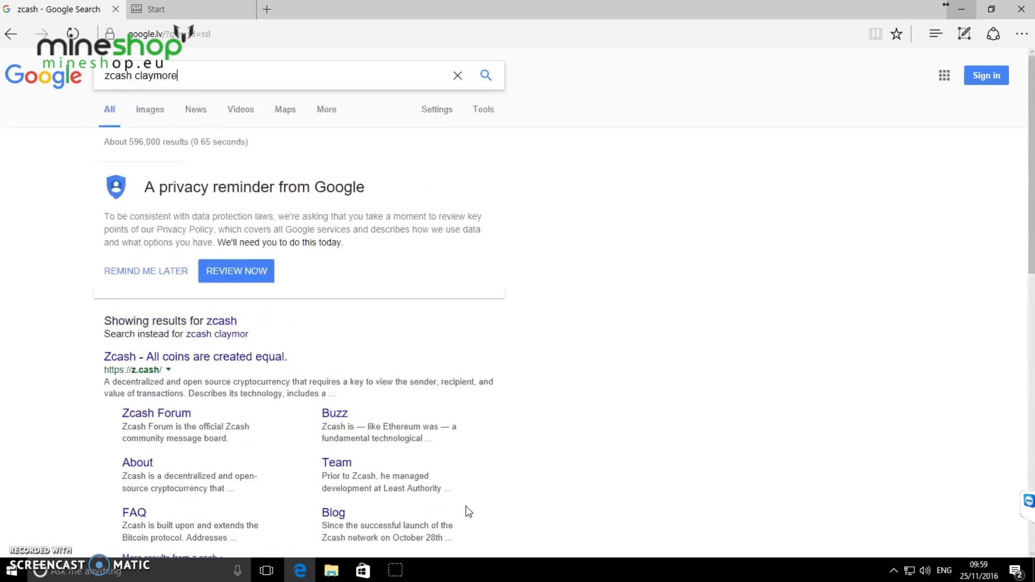
type(" miner")
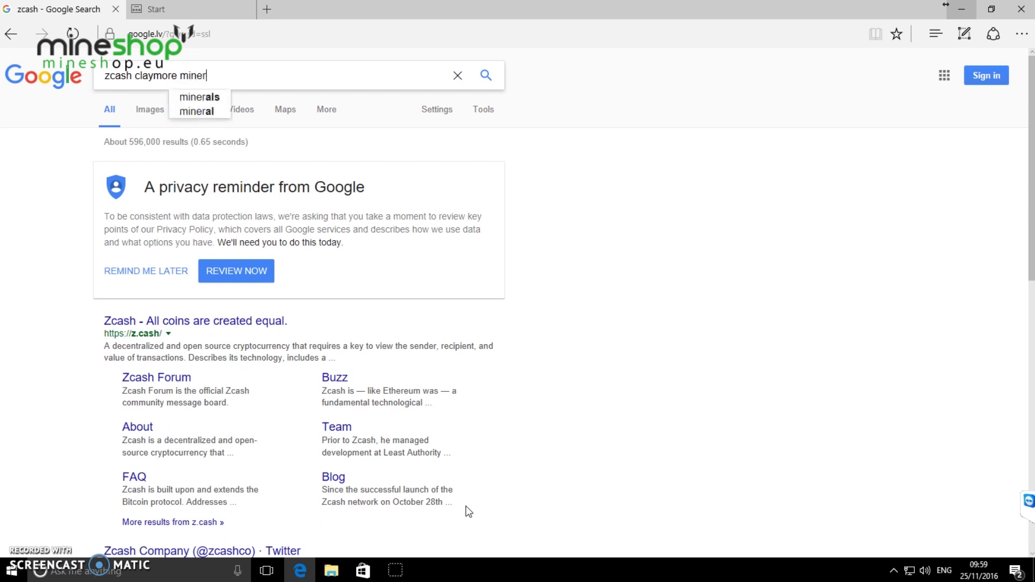
key("Return")
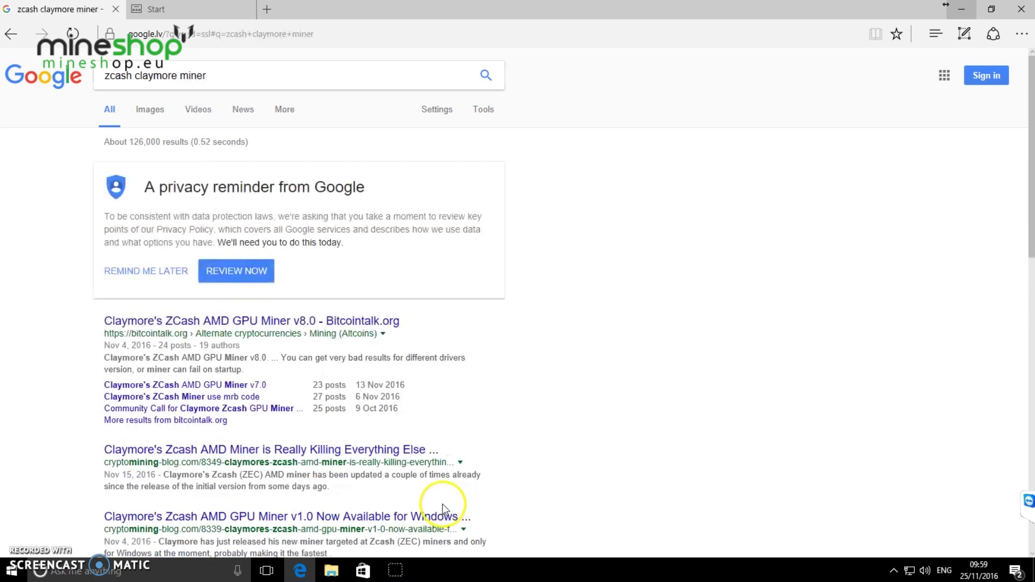
left_click(310, 321)
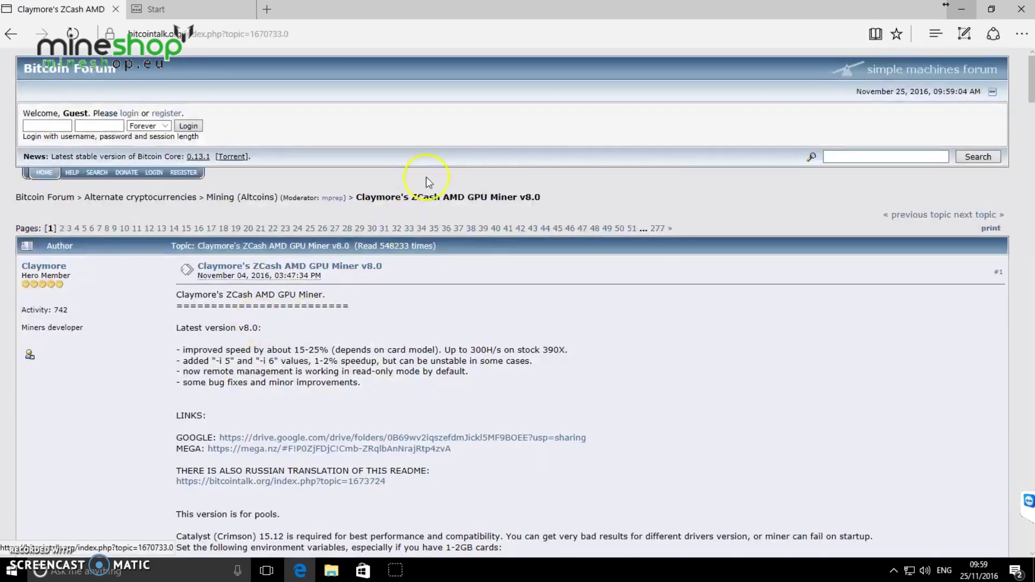
Follow the thread's MEGA link from its LINKS section to the miner's shared folder
scroll(444, 146, "down", 6)
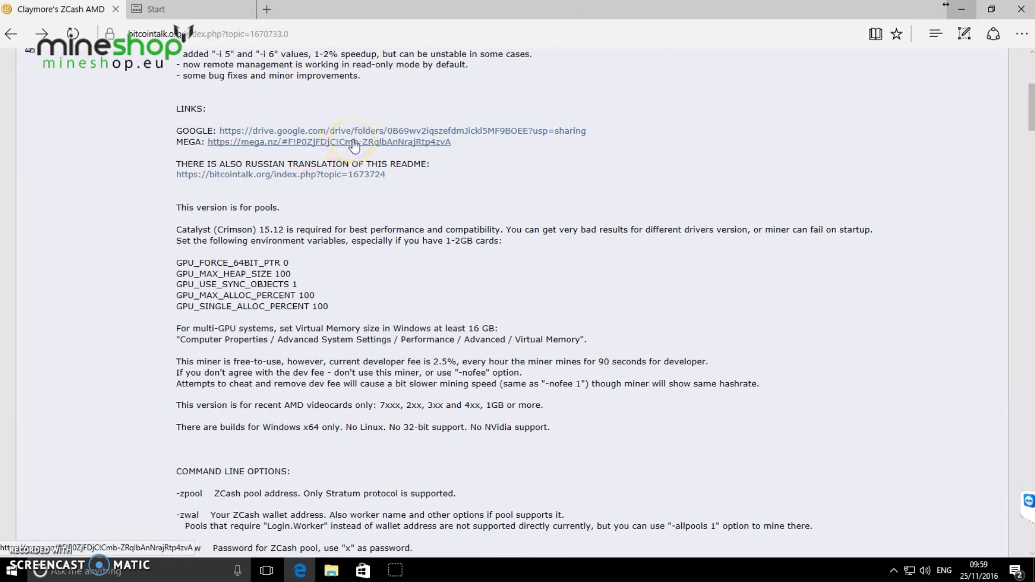
left_click(442, 141)
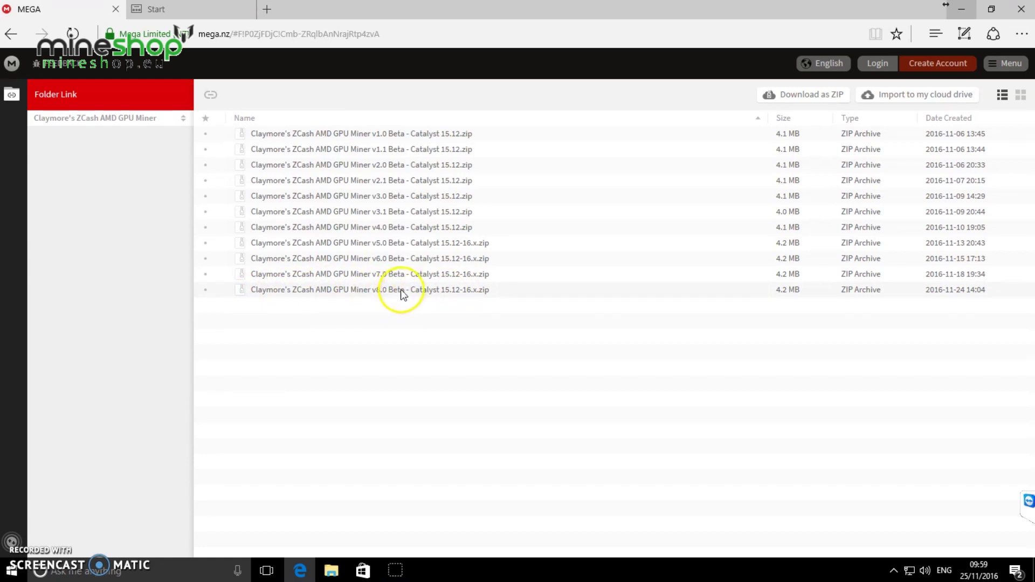
Download the Claymore's ZCash AMD GPU Miner v8.0 zip (4.21 MB) and show it in Downloads
left_click(402, 293)
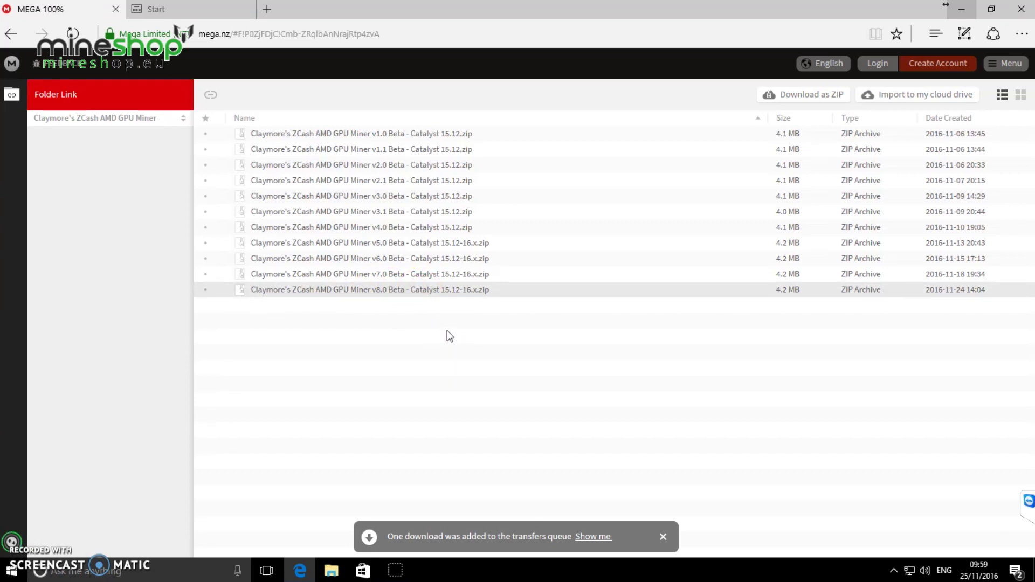
left_click(421, 291)
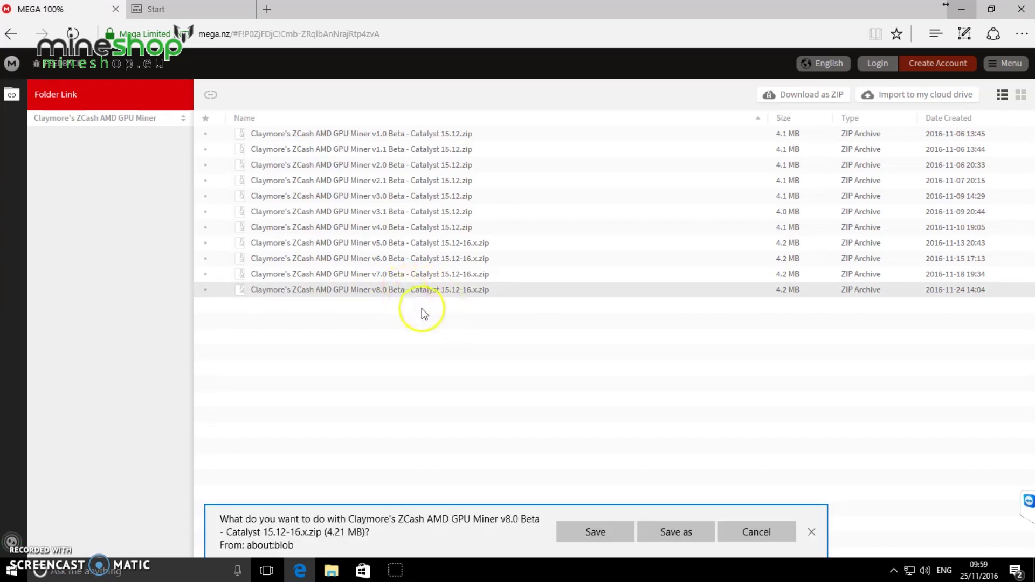
left_click(592, 536)
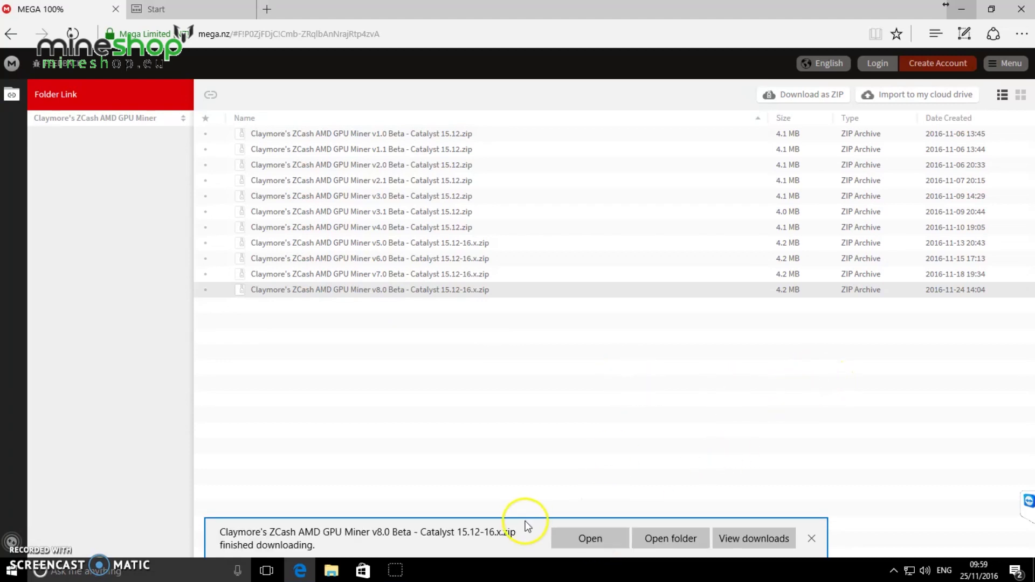
left_click(667, 537)
left_click(964, 21)
left_click(961, 9)
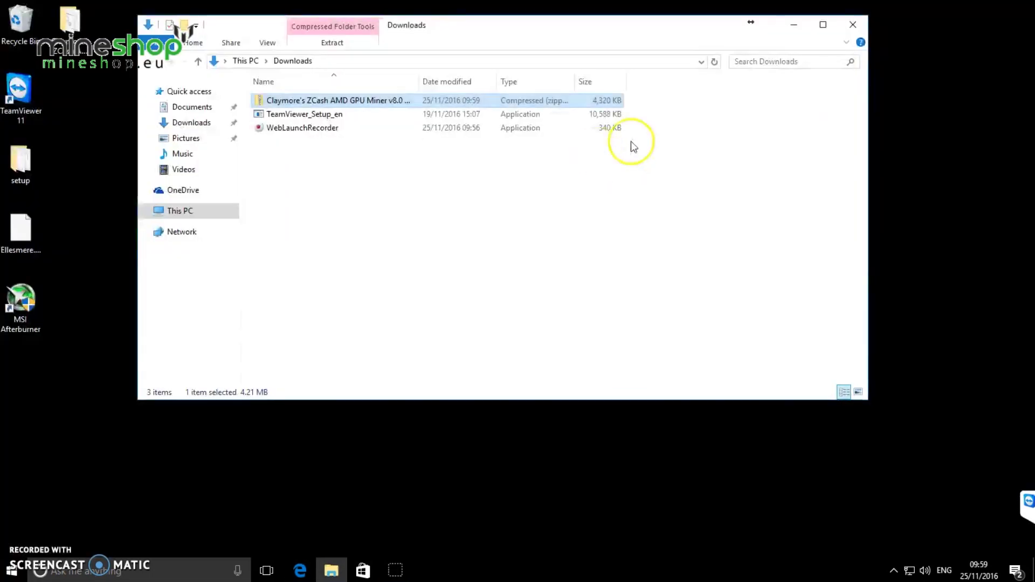
Extract all files from the v8.0 zip into the suggested Claymore's ZCash AMD GPU Miner v8.0 Beta folder
right_click(331, 103)
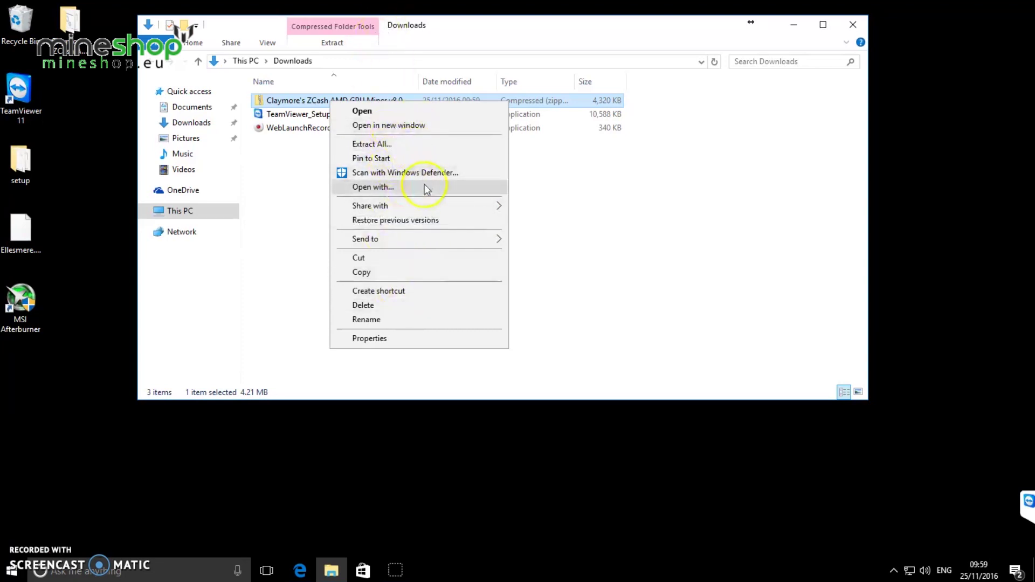
left_click(407, 145)
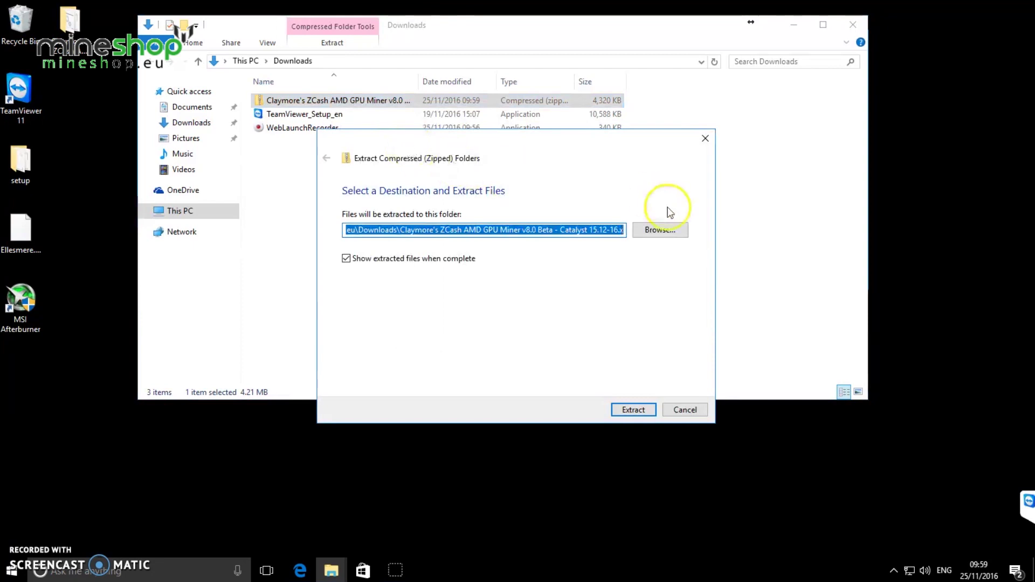
left_click(632, 409)
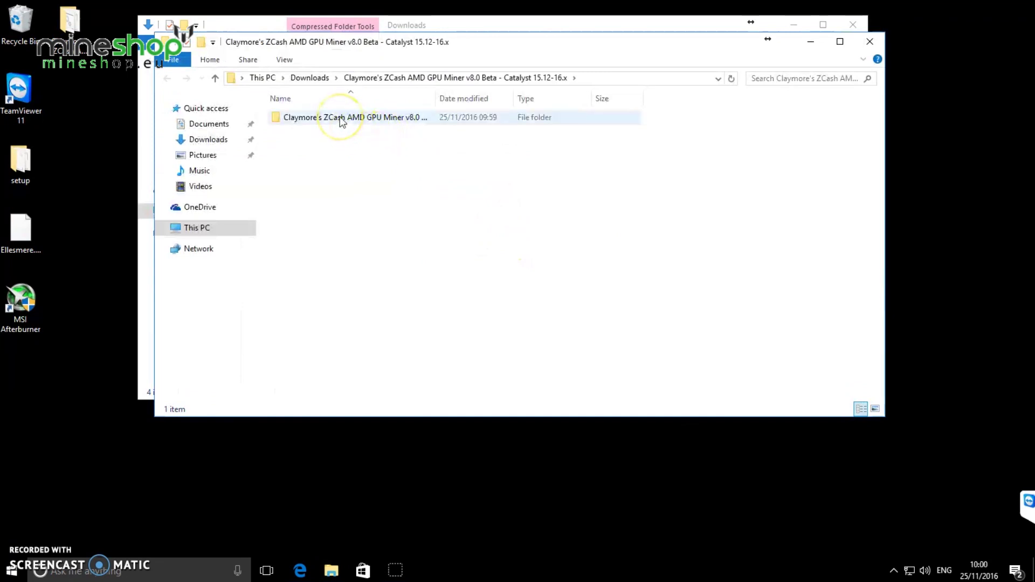
Open the new start batch file (ZecMiner64.exe) in Notepad, then open the older configured miner folder
double_click(341, 119)
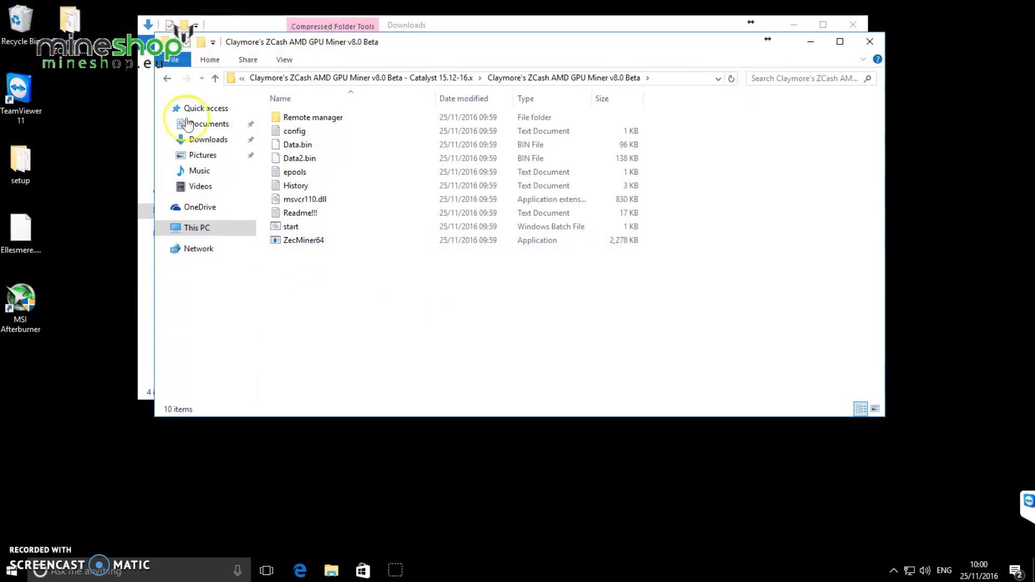
right_click(294, 229)
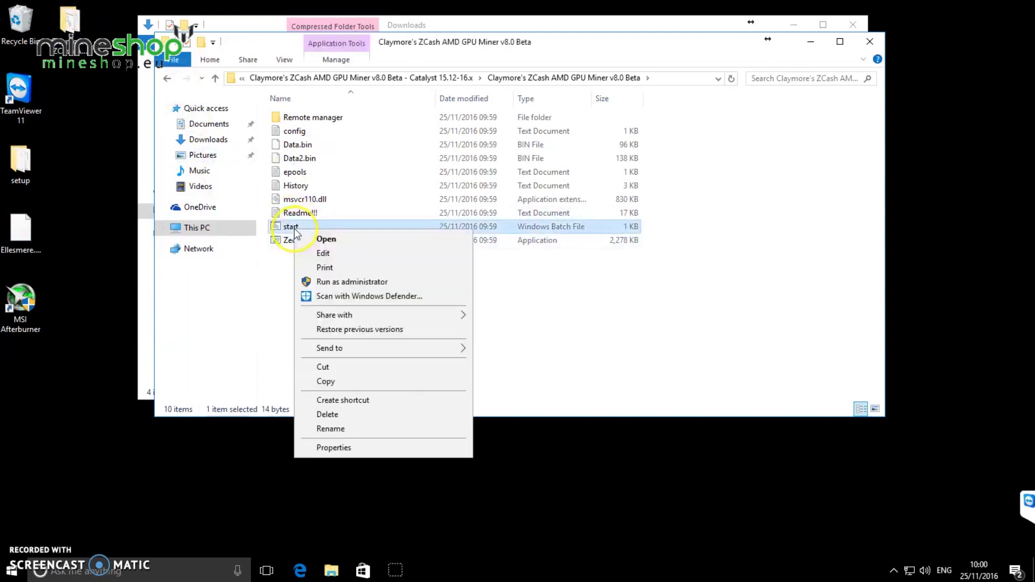
left_click(334, 257)
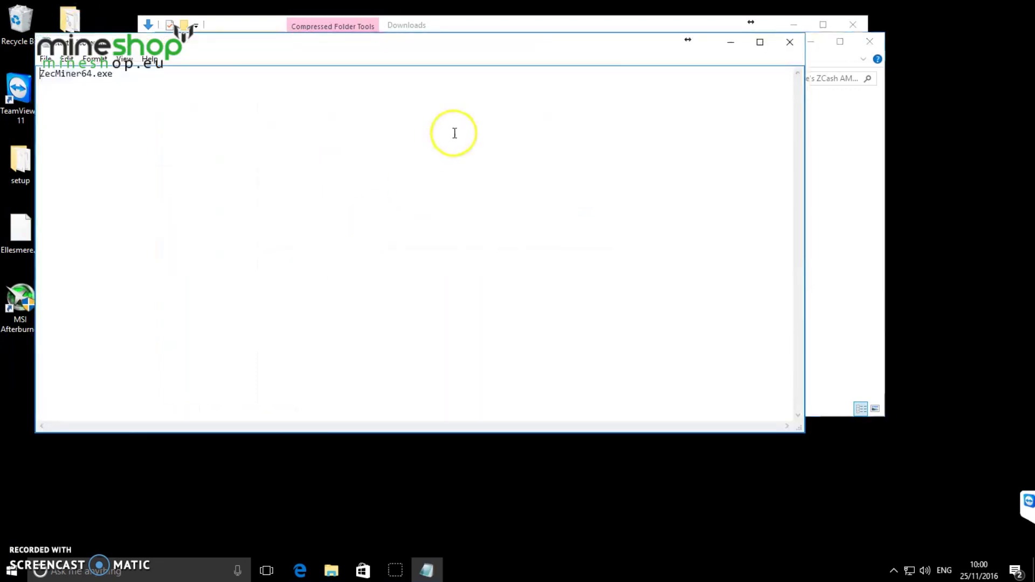
left_click_drag(415, 53, 695, 51)
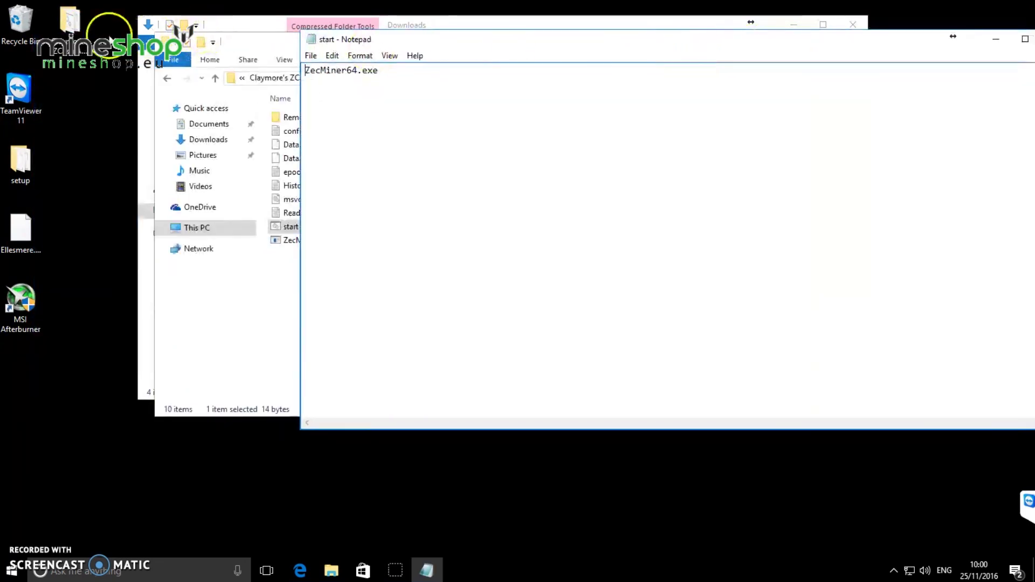
double_click(69, 20)
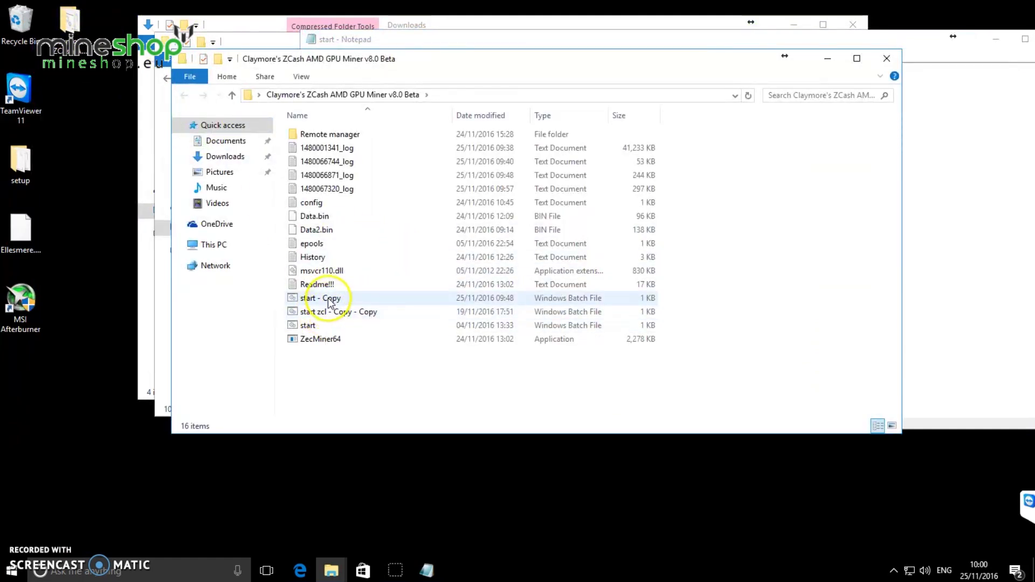
Open the older 'start - Copy' file in Notepad and select its setx lines and miner command
right_click(293, 298)
left_click(355, 321)
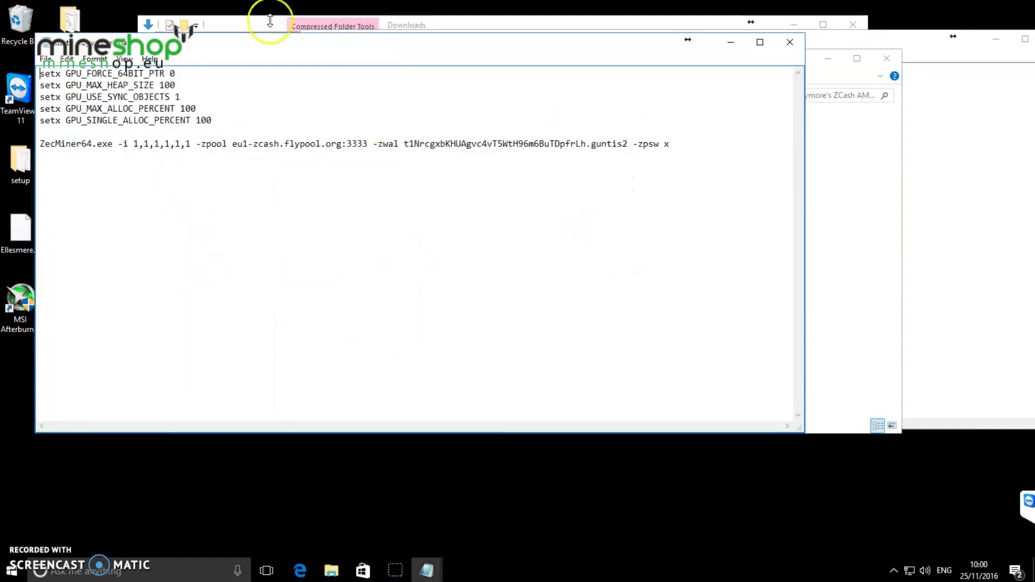
left_click_drag(721, 169, 28, 63)
key("ctrl+c")
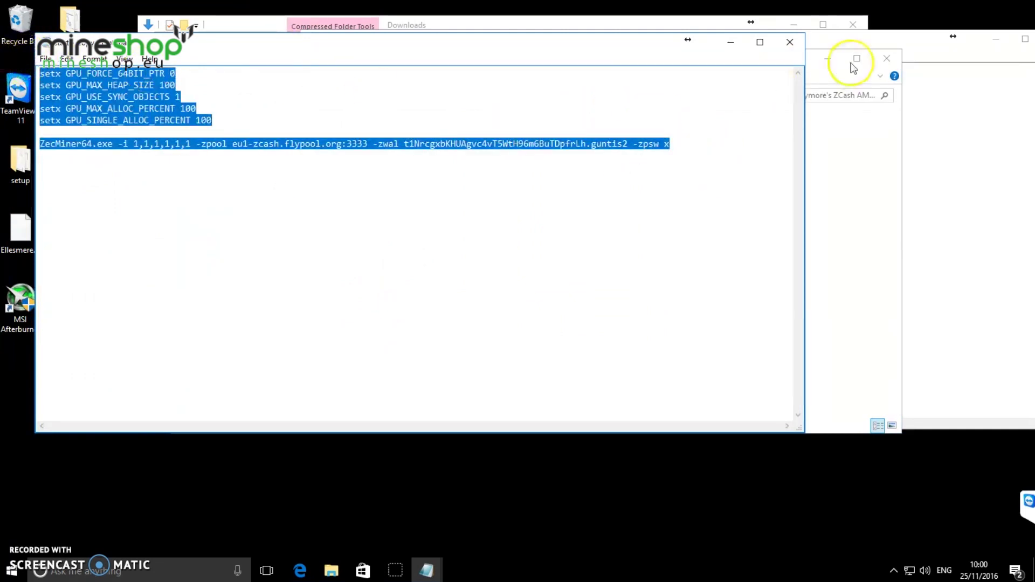
Paste the five setx GPU lines and eu1-zcash.flypool.org:3333 command over ZecMiner64.exe in the new start file
left_click(730, 41)
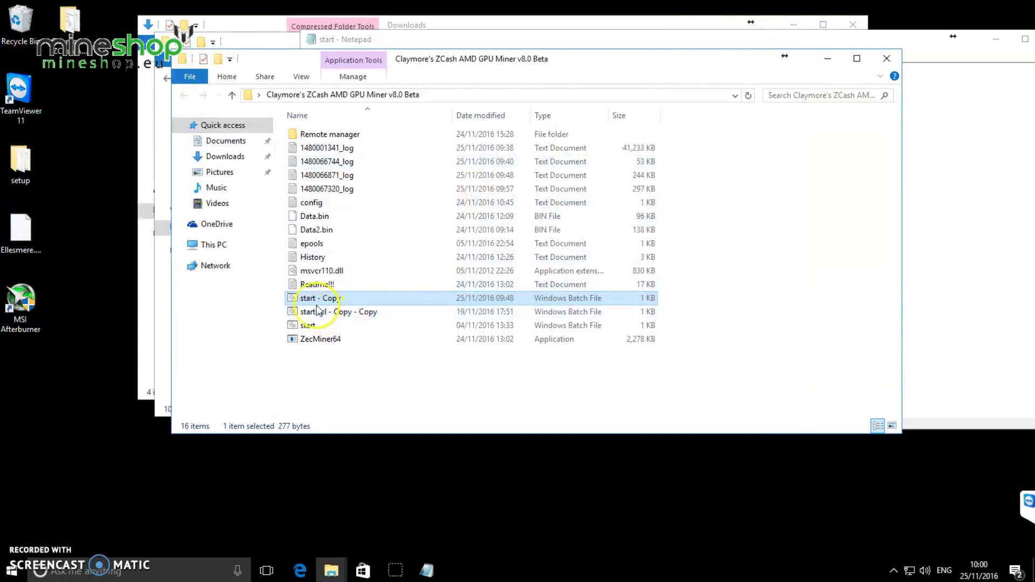
left_click(631, 35)
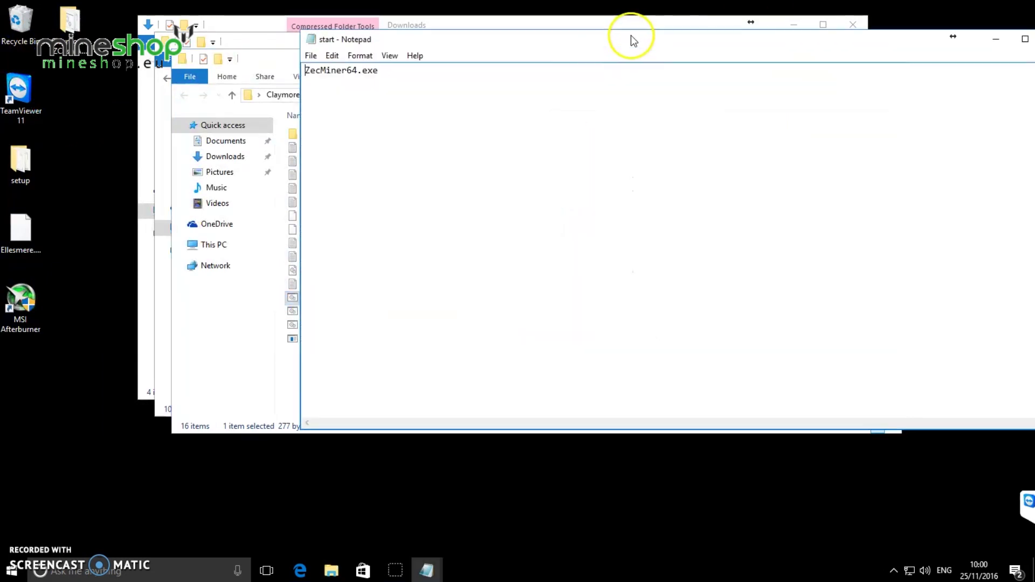
left_click_drag(376, 88, 284, 65)
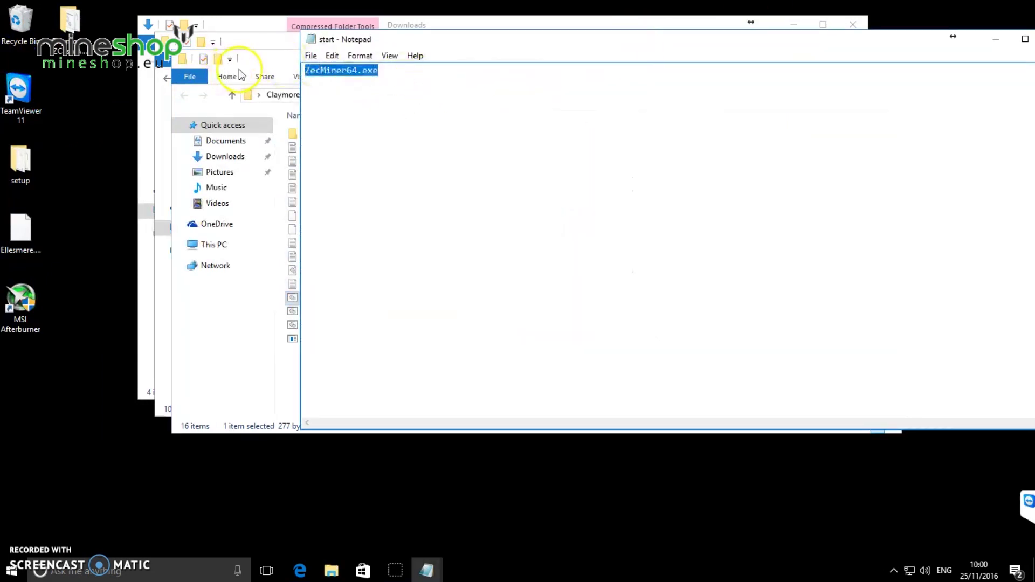
key("ctrl+v")
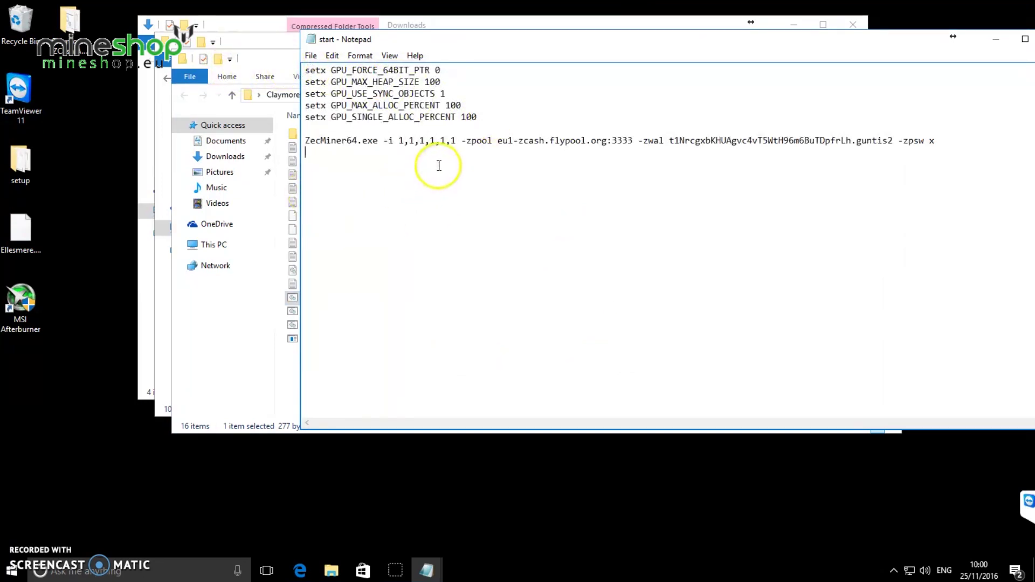
left_click_drag(462, 141, 637, 139)
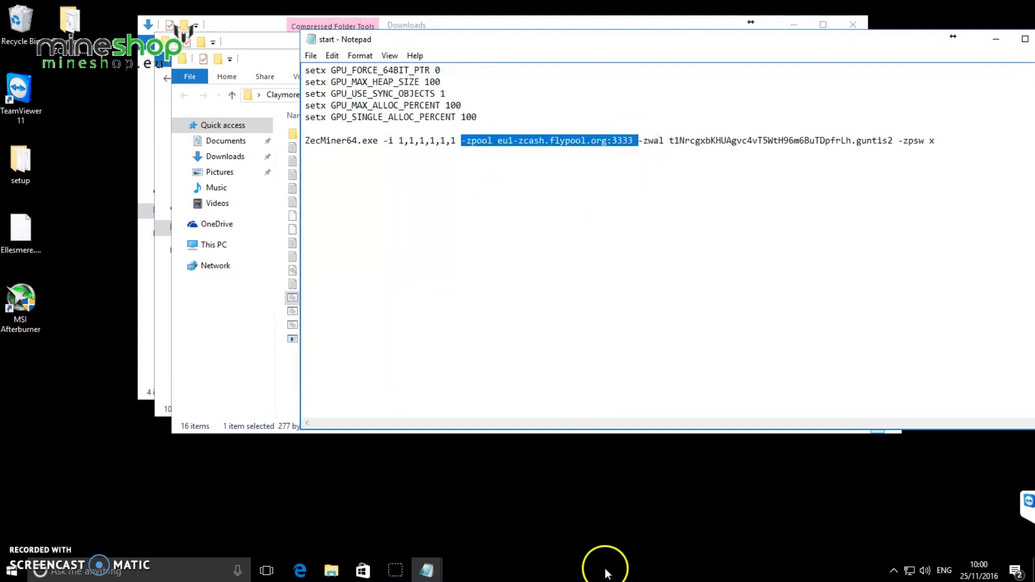
left_click(312, 575)
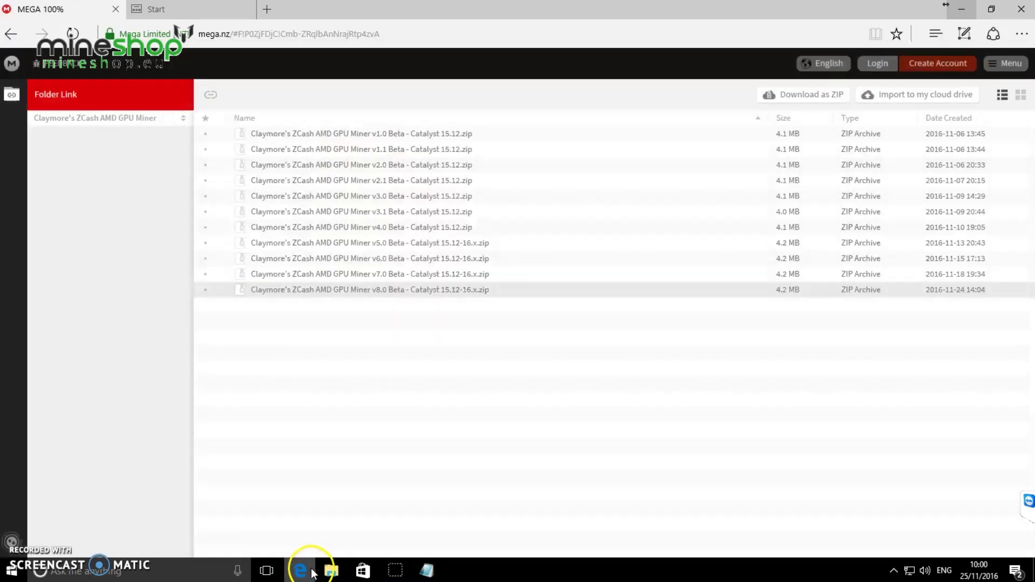
Return to the Claymore thread and select the flypool sample command under Sample Usage
left_click(6, 36)
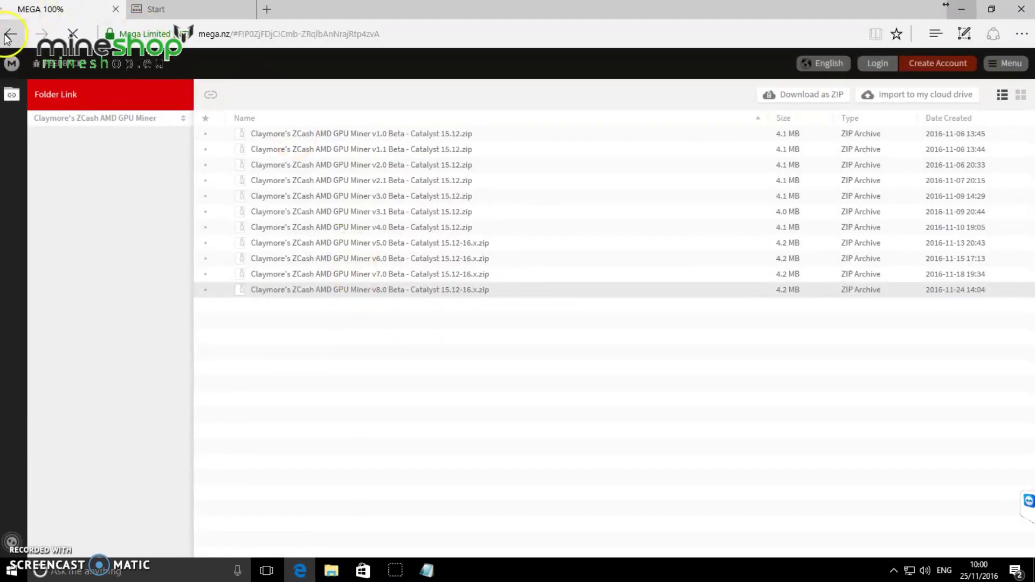
scroll(458, 258, "down", 20)
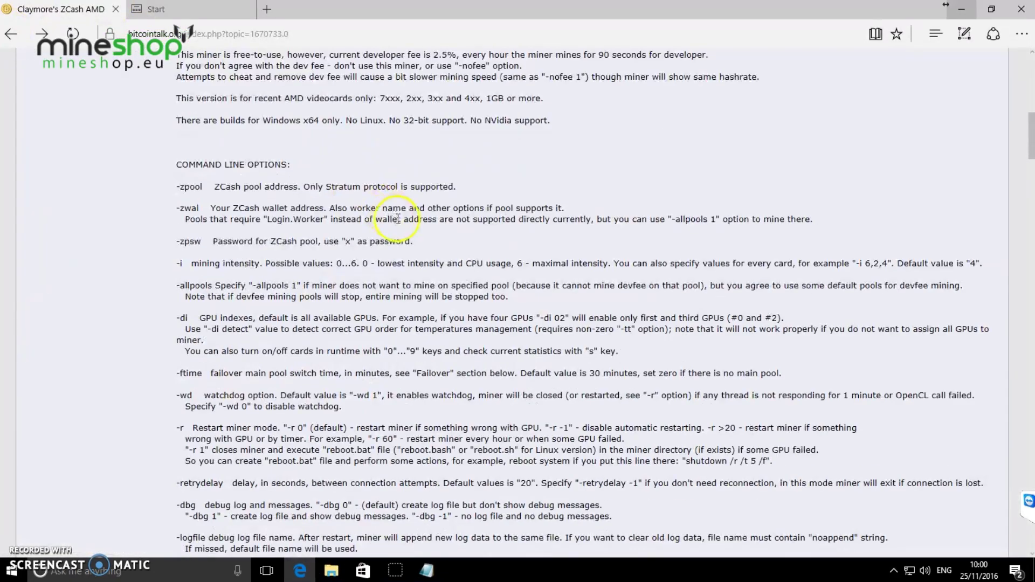
scroll(485, 285, "down", 20)
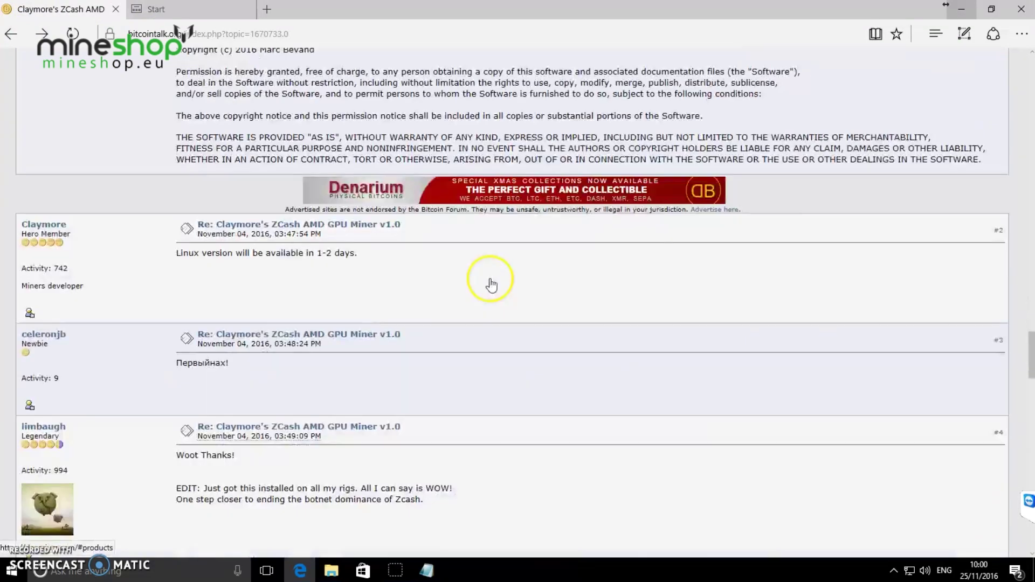
scroll(491, 280, "up", 15)
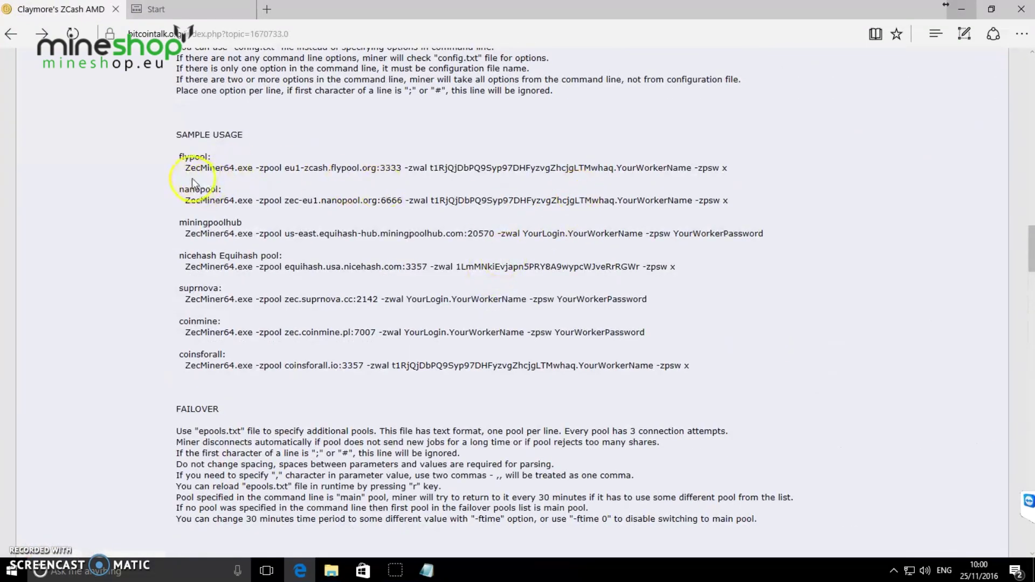
left_click_drag(746, 173, 196, 168)
key("ctrl+c")
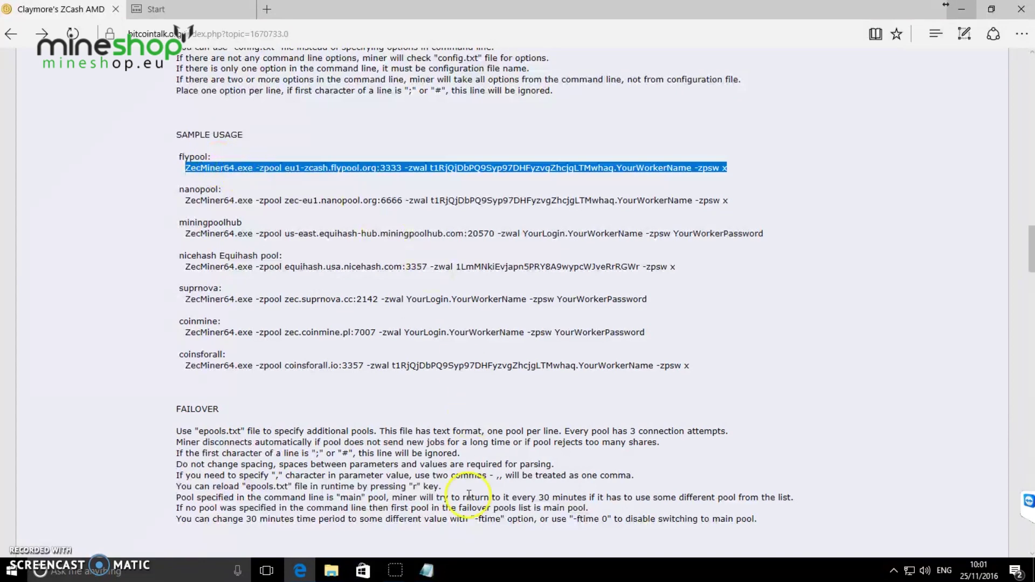
Replace the contents of 'start - Copy' with the copied flypool sample command line
left_click(427, 570)
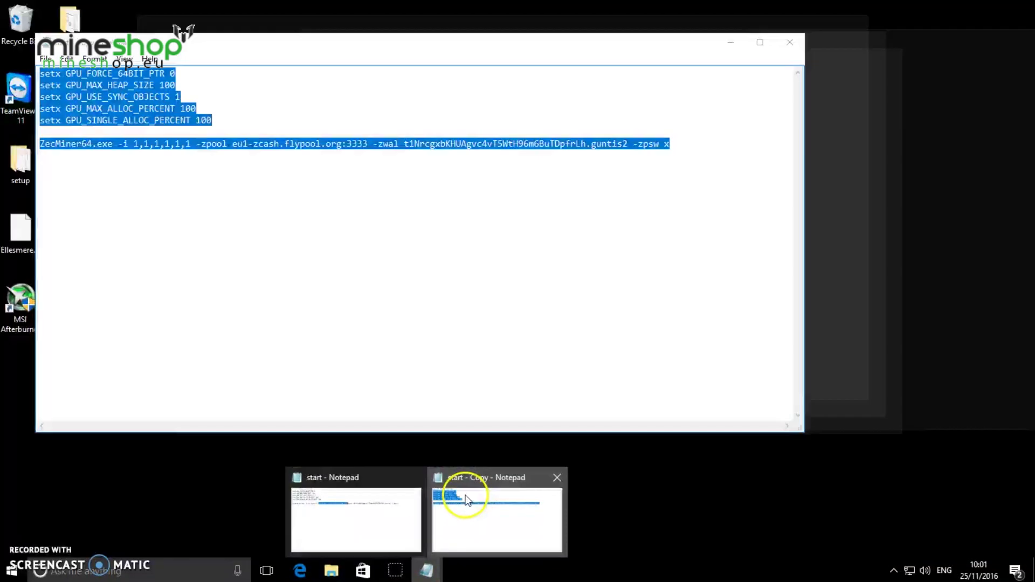
left_click(466, 507)
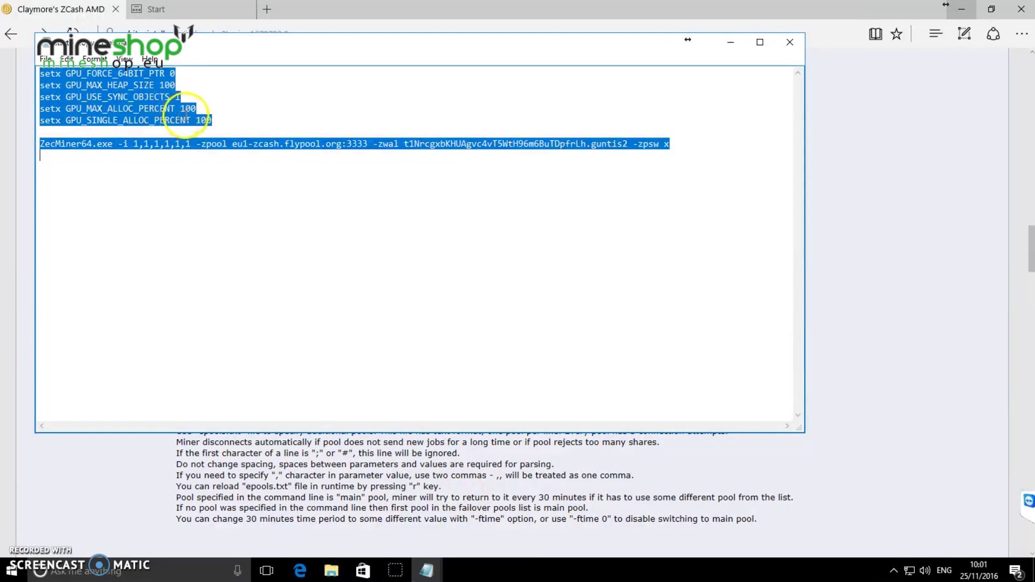
key("ctrl+v")
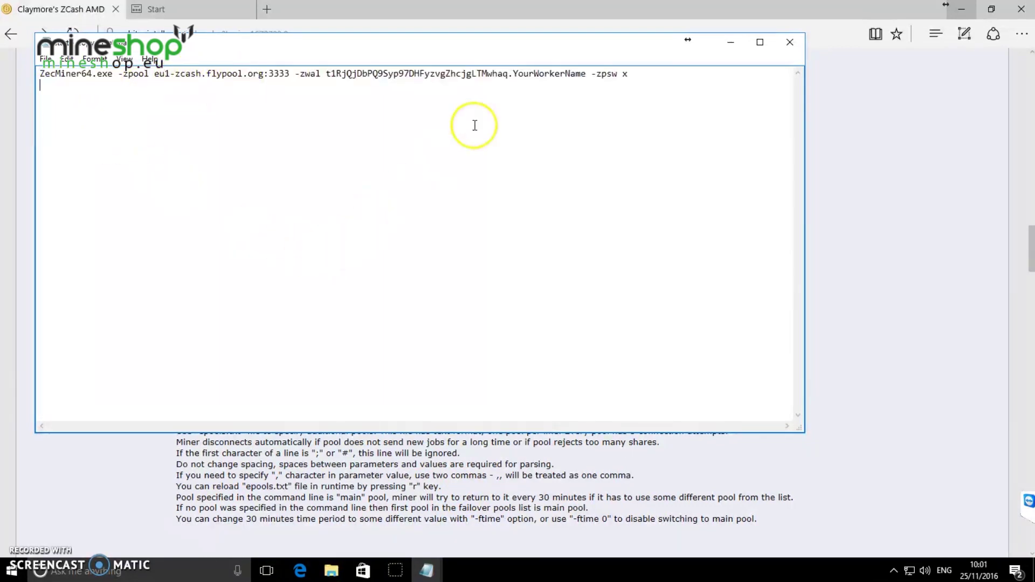
left_click(428, 571)
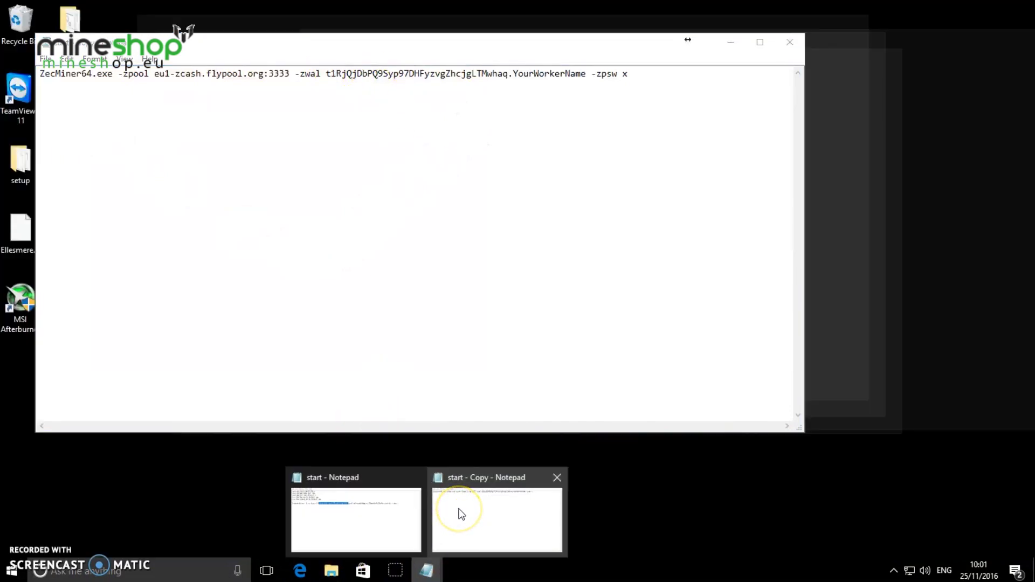
left_click(461, 513)
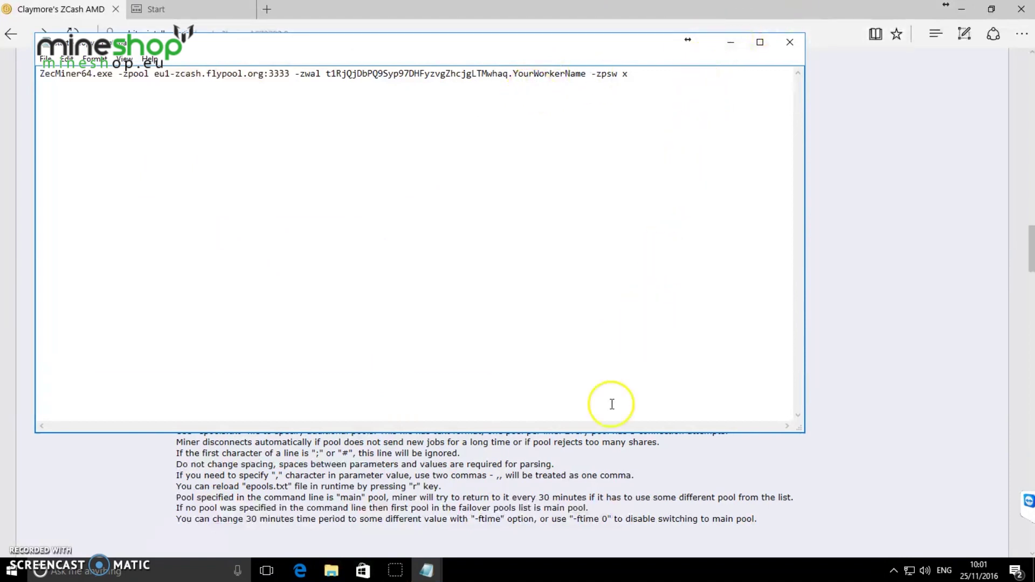
Replace the sample wallet and YourWorkerName in 'start - Copy' with the user's own wallet and worker name
mouse_move(426, 568)
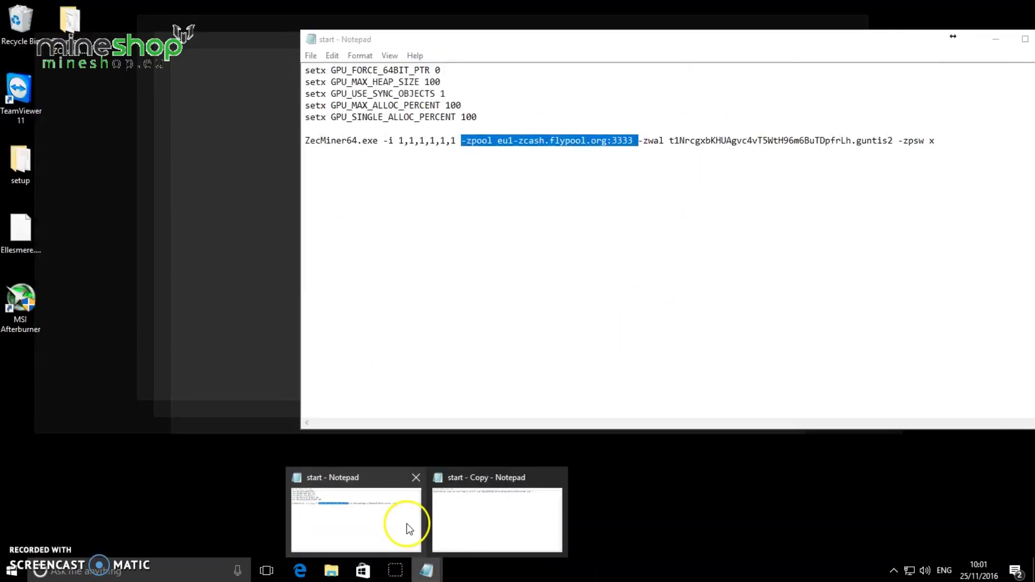
left_click(406, 523)
left_click(787, 162)
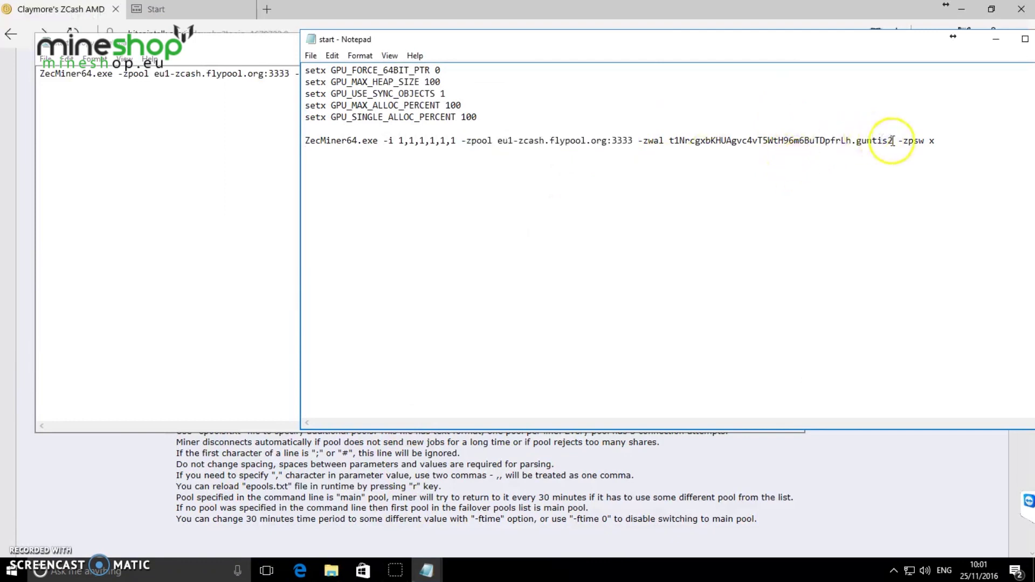
left_click_drag(892, 142, 673, 144)
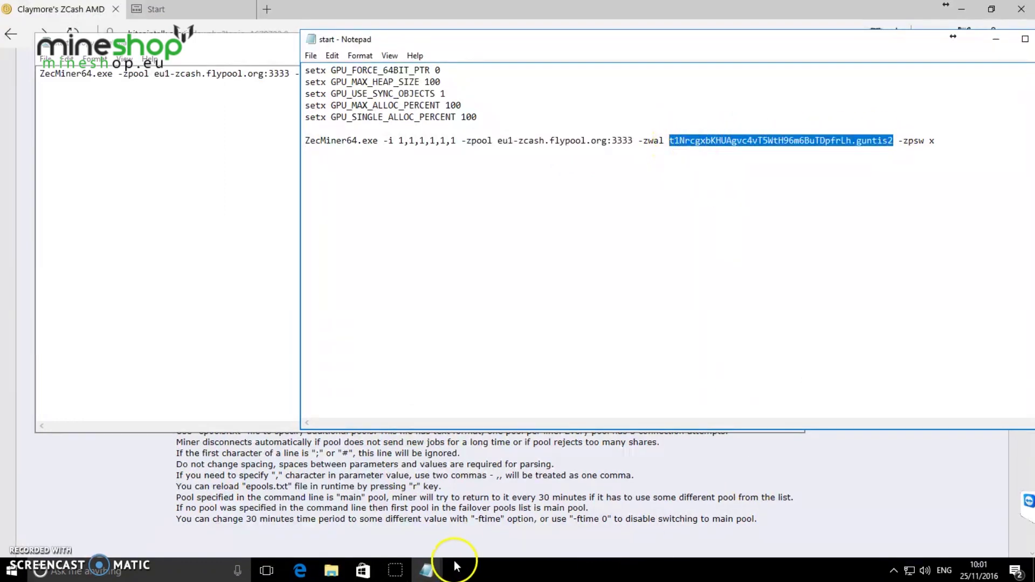
mouse_move(426, 568)
left_click(478, 517)
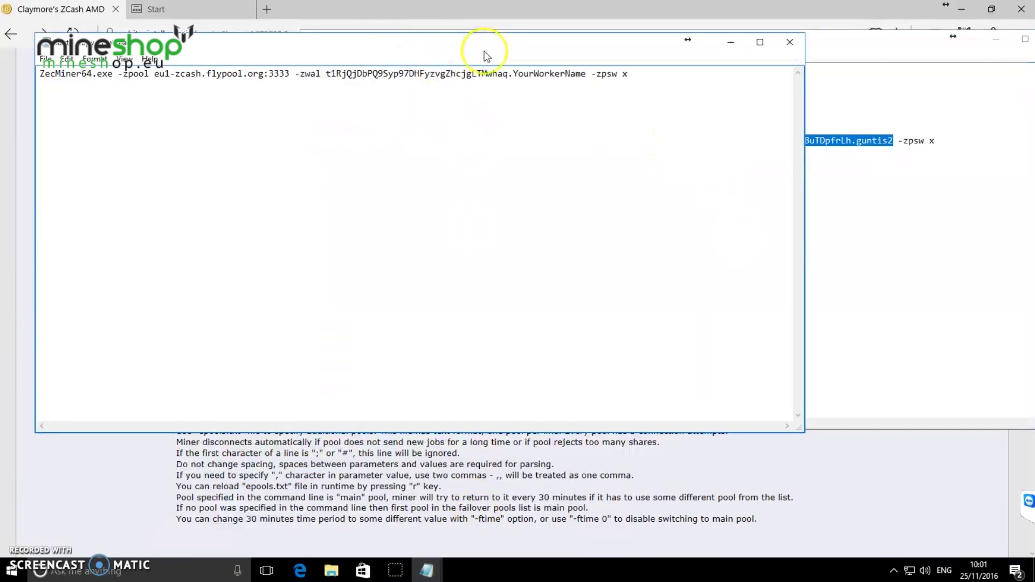
left_click_drag(586, 74, 328, 74)
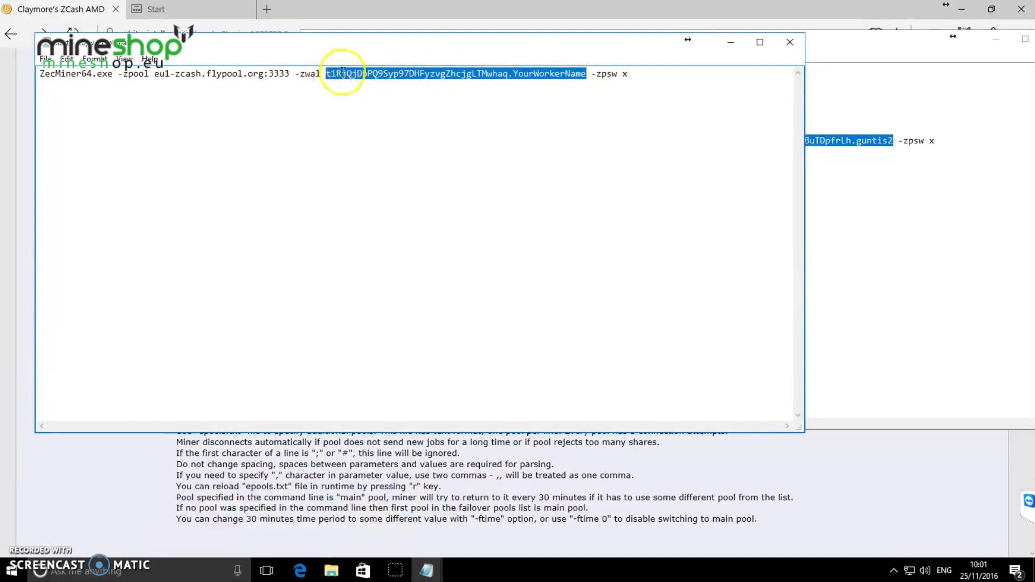
type("t1NrcgxbKHUAgvc4vT5WtH96m6BuTDpfrLh.guntis2")
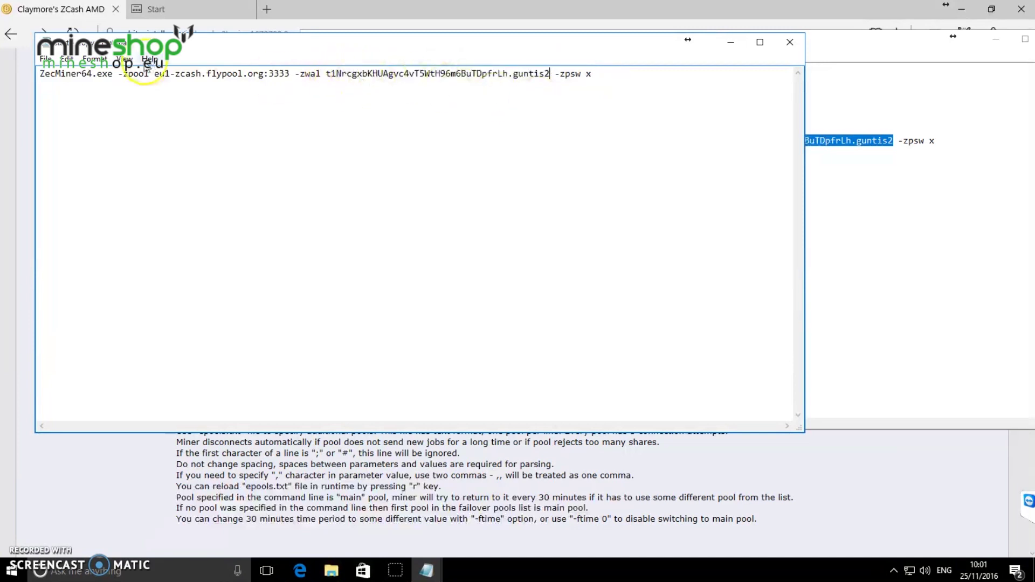
Insert intensity -i 2,2,2,2,2,2 before -zpool in the flypool command
left_click(118, 74)
type("-i")
type(" 2")
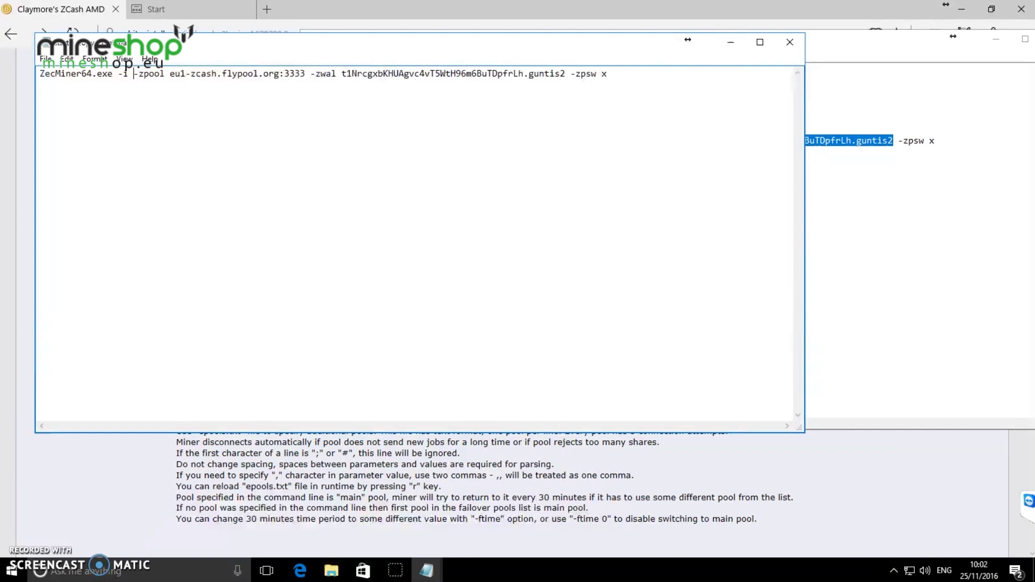
type(",2,2,2,2")
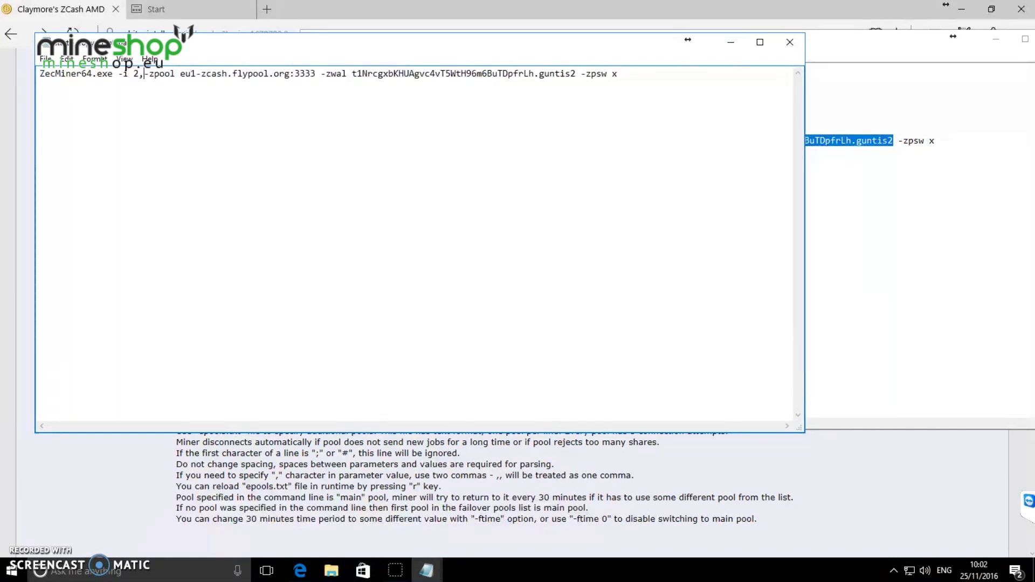
type(",2")
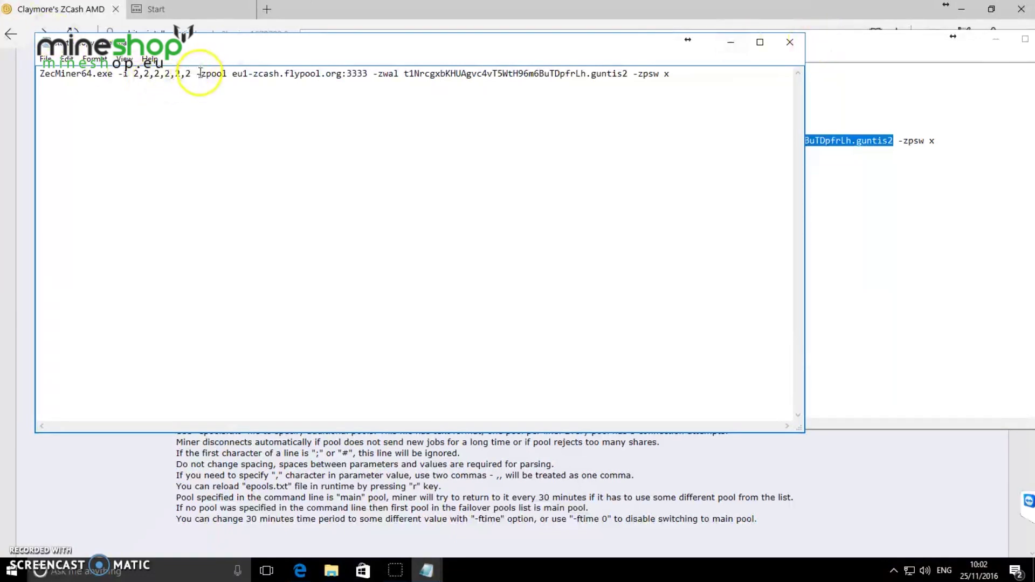
left_click(833, 42)
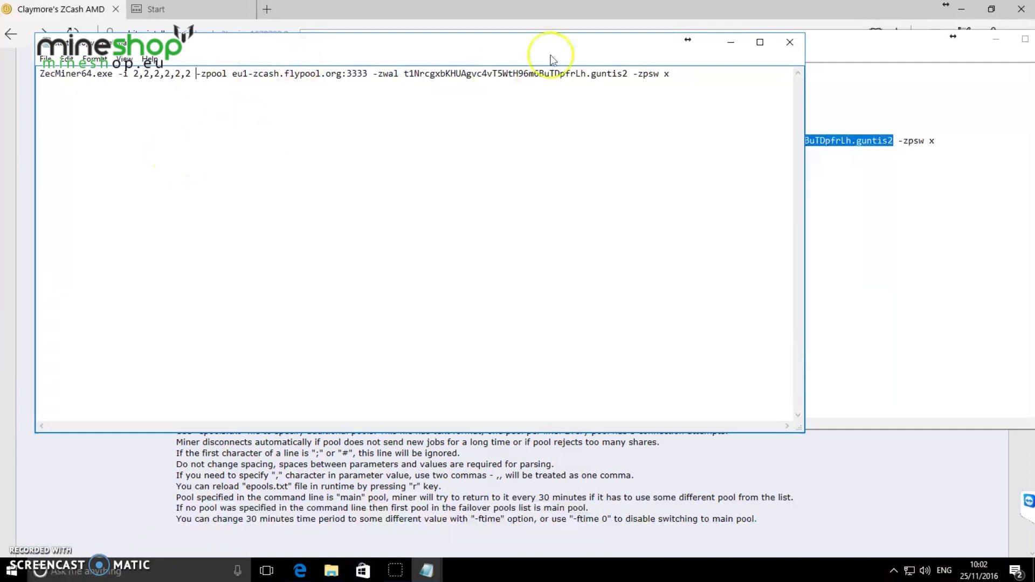
Save and close start - Copy.bat, then close start.bat without saving its changes
left_click(790, 43)
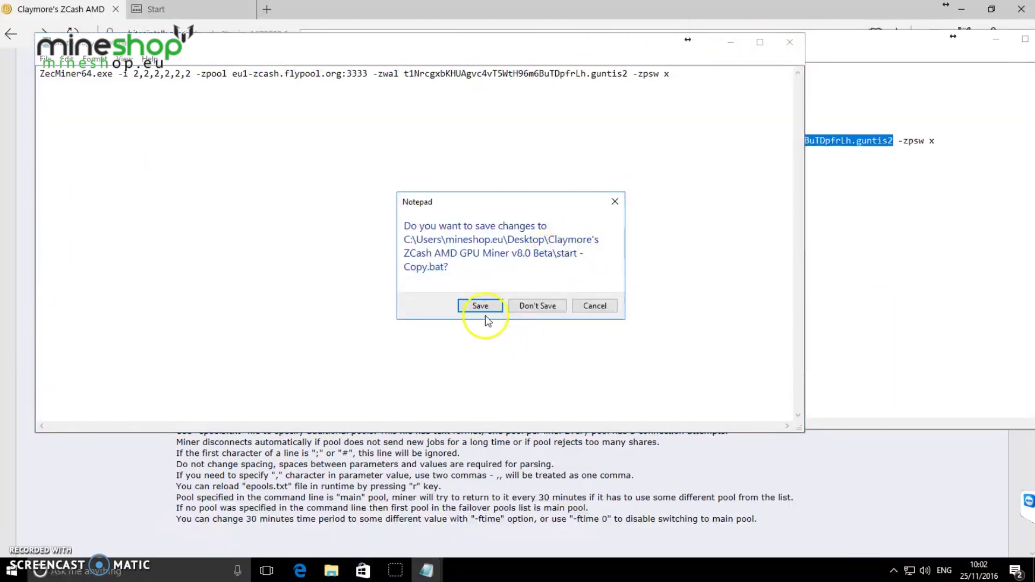
left_click(478, 368)
left_click_drag(966, 42, 738, 96)
left_click(852, 86)
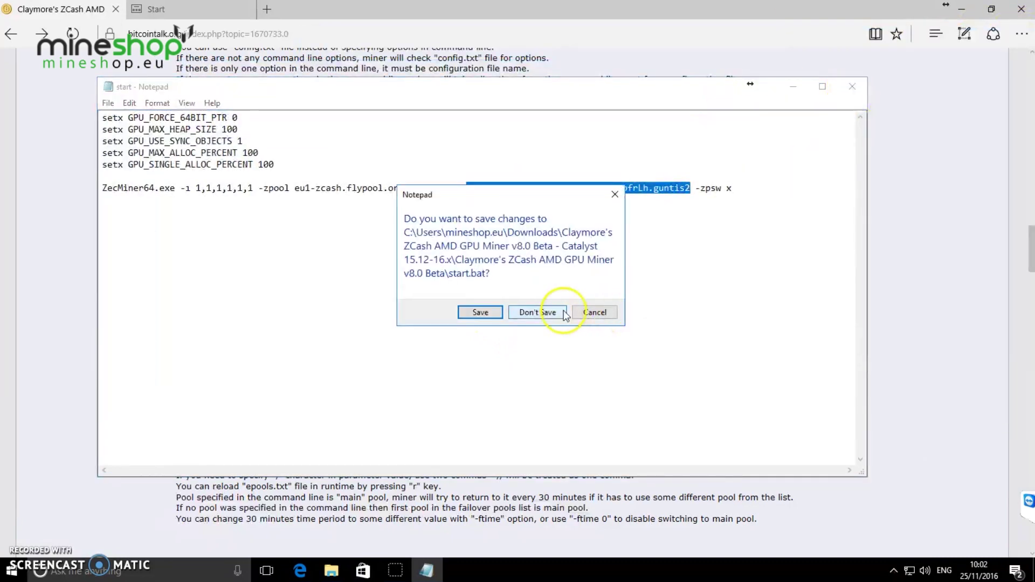
left_click(538, 313)
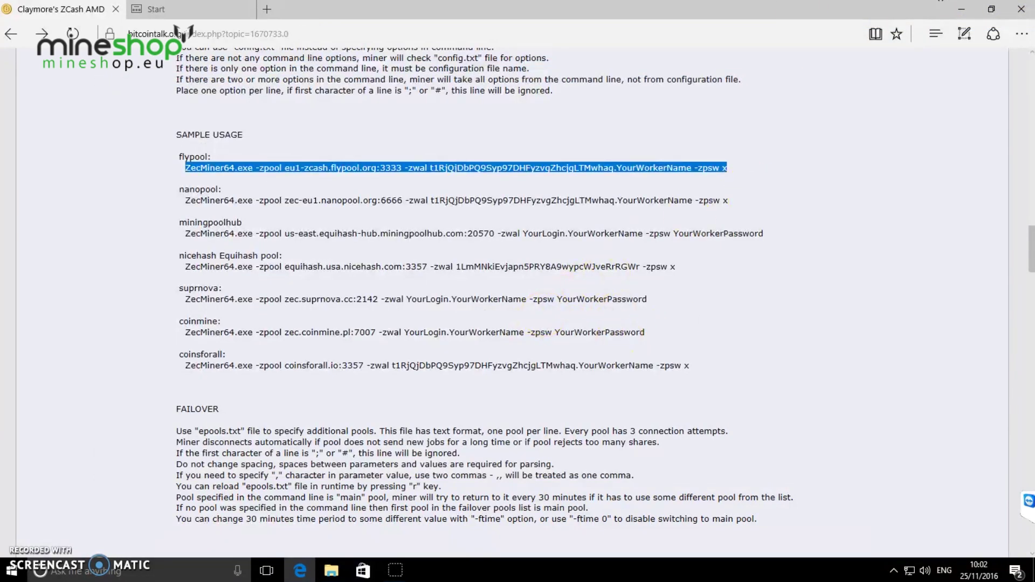
Minimize Edge, close both extra miner folder windows, and move the Downloads window right
left_click(962, 9)
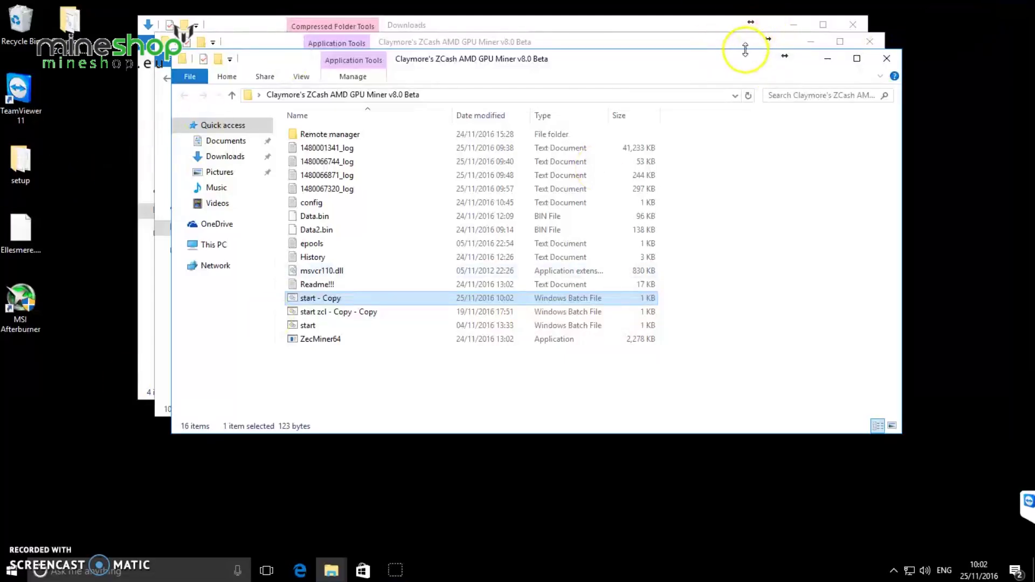
left_click(896, 60)
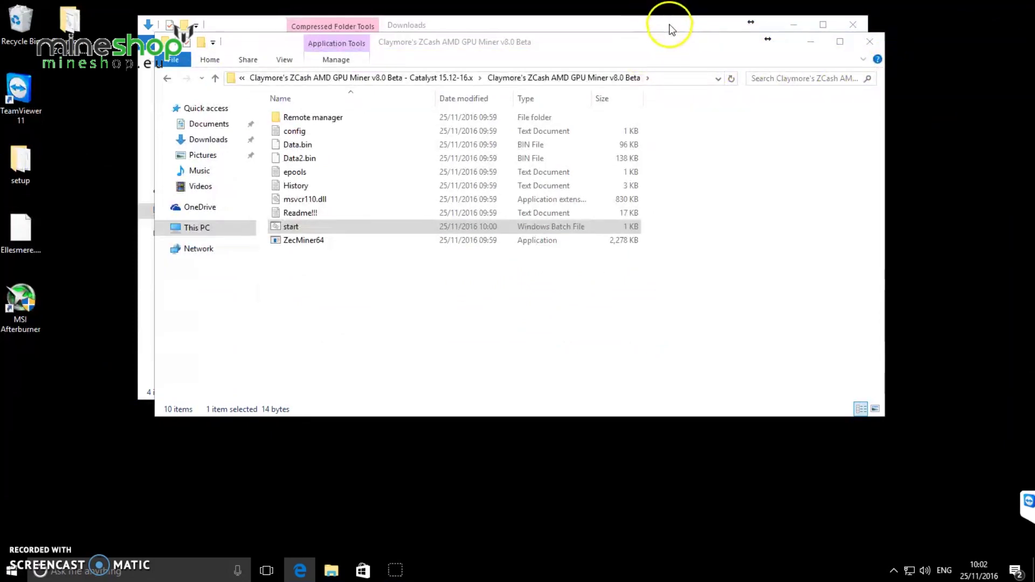
left_click(870, 41)
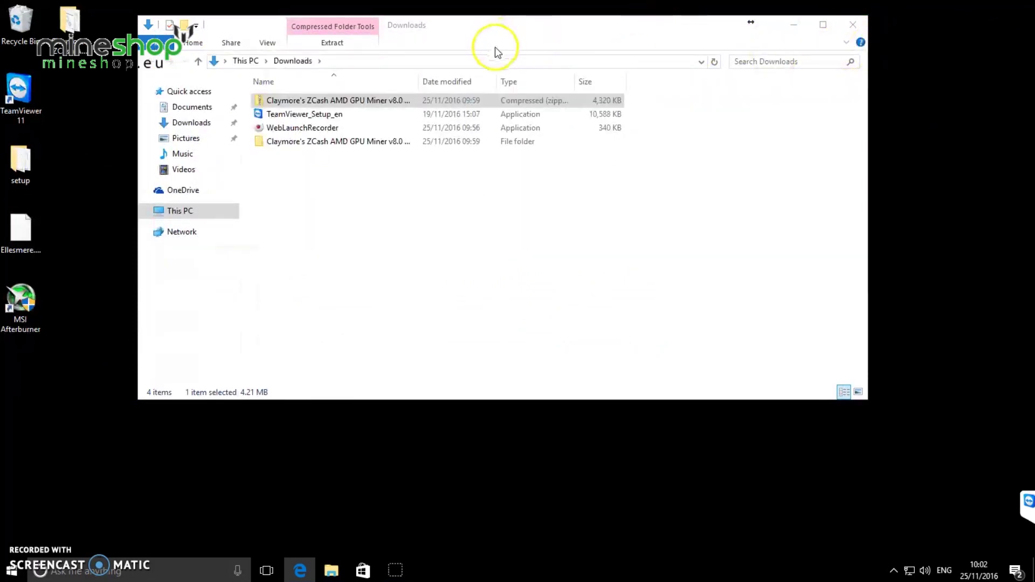
left_click_drag(543, 39, 778, 86)
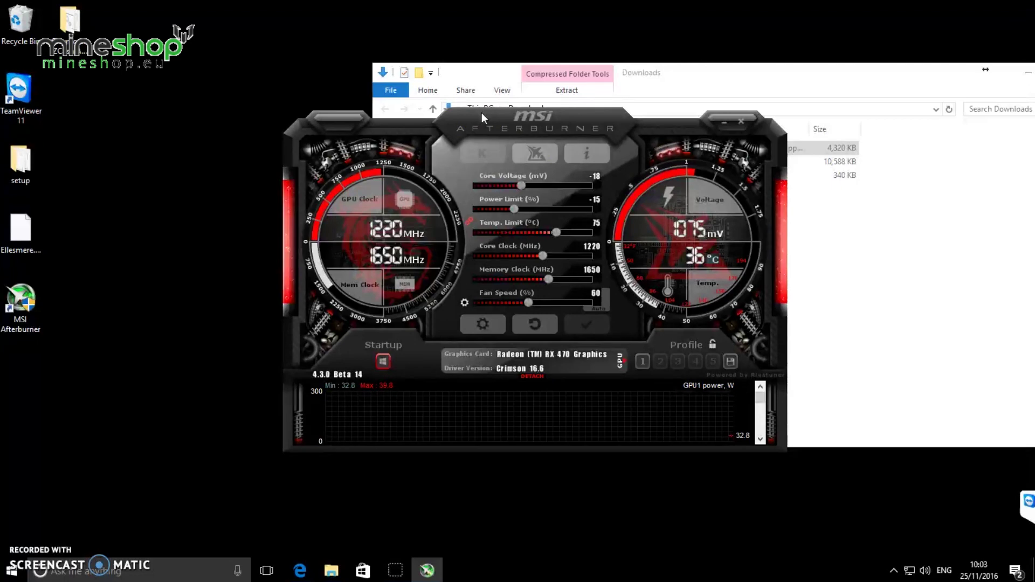
left_click_drag(518, 115, 268, 22)
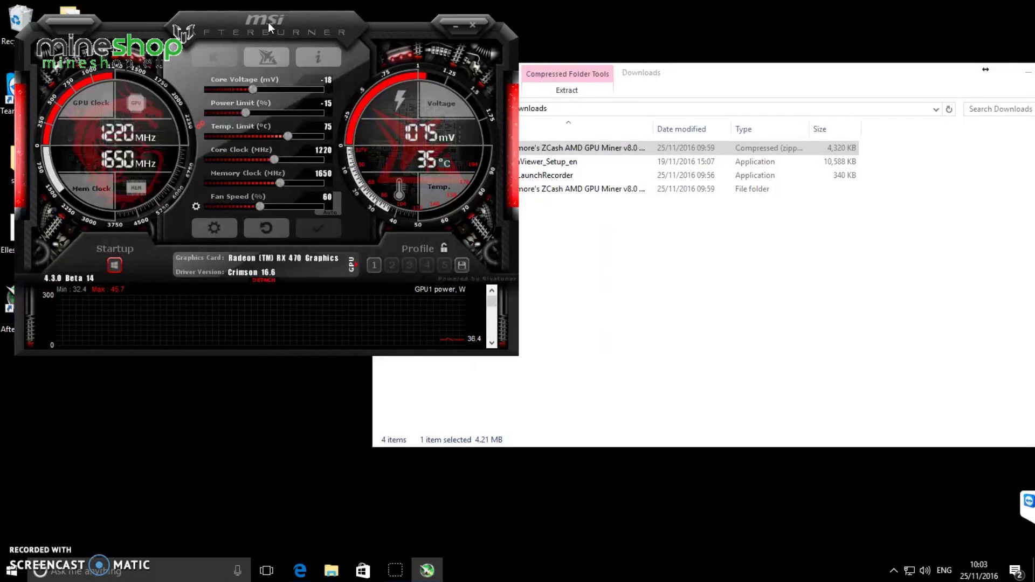
left_click(314, 21)
left_click(375, 265)
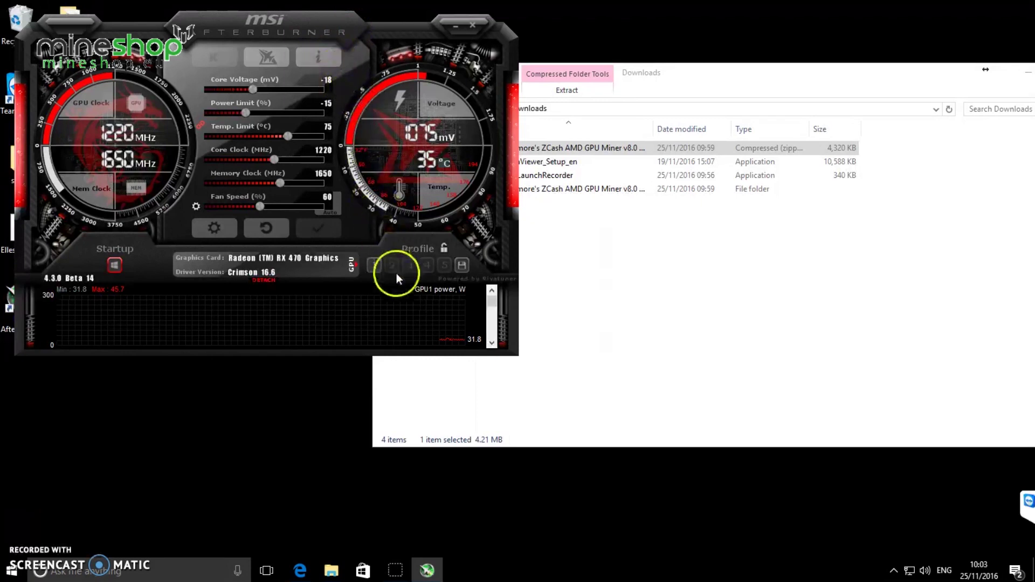
left_click(328, 154)
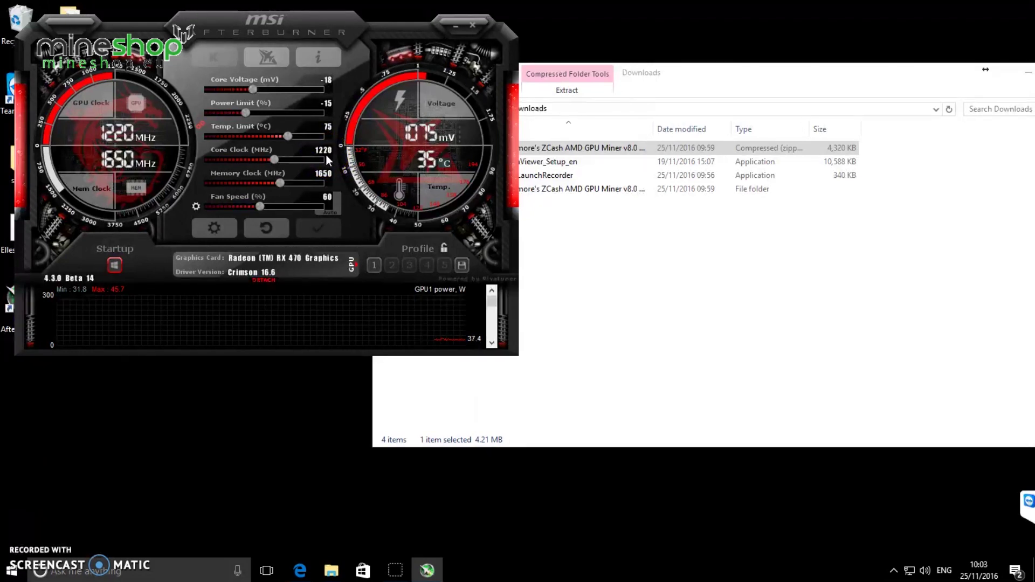
left_click_drag(318, 166, 323, 180)
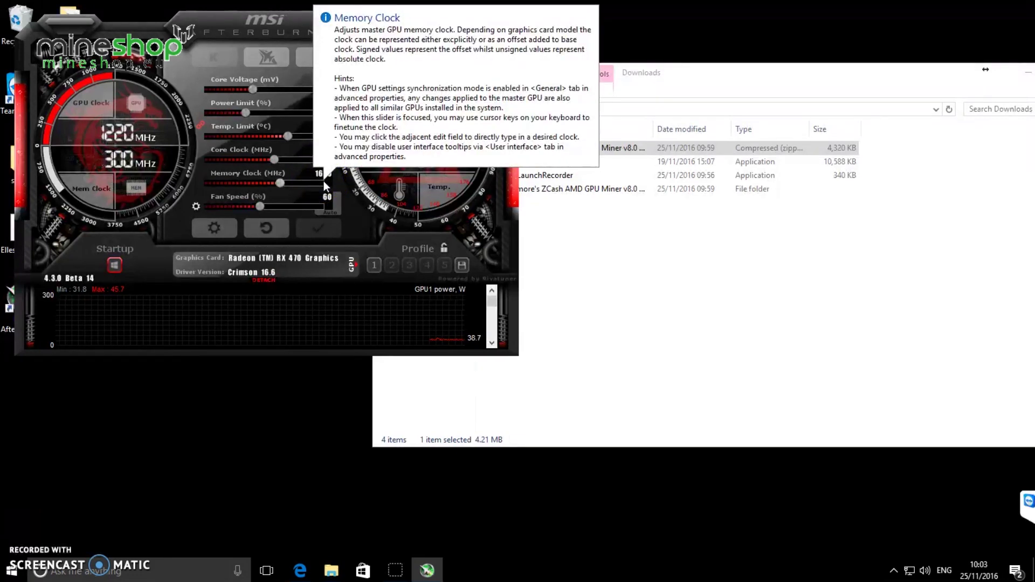
left_click(39, 178)
left_click_drag(38, 178, 276, 114)
left_click(272, 86)
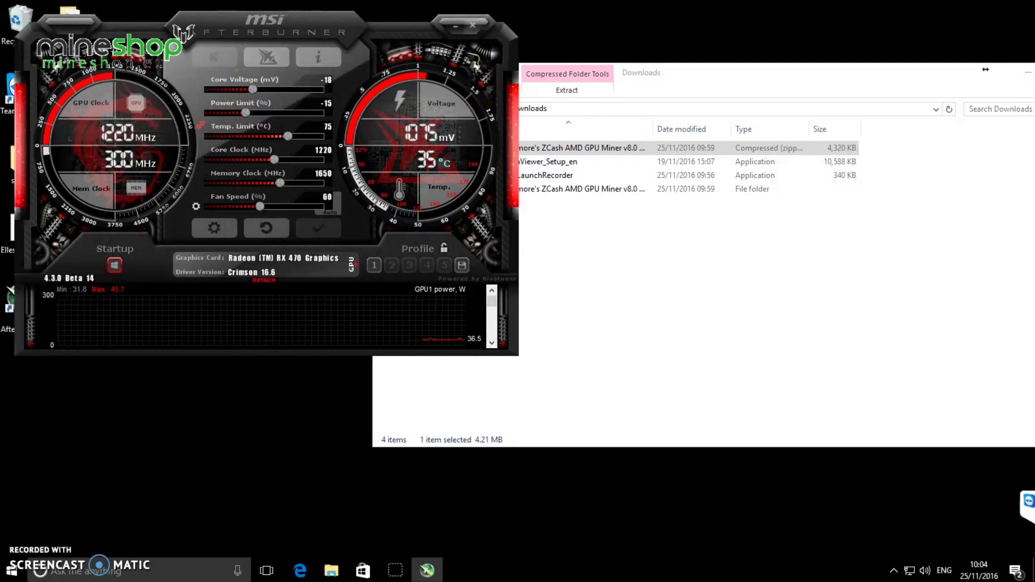
Close Afterburner, open the inner Claymore miner folder, and check start.bat in Notepad unchanged
left_click(473, 25)
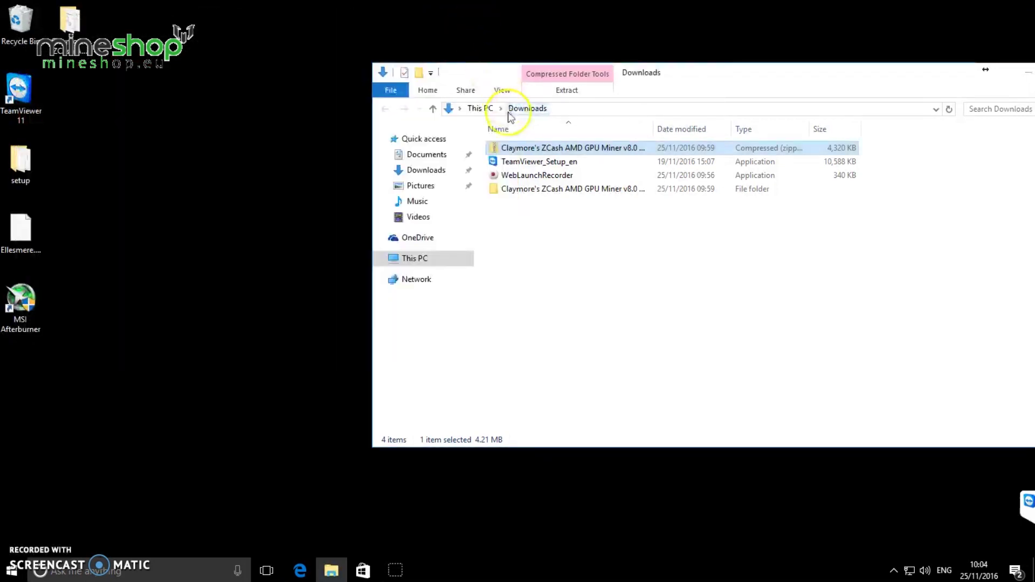
double_click(552, 190)
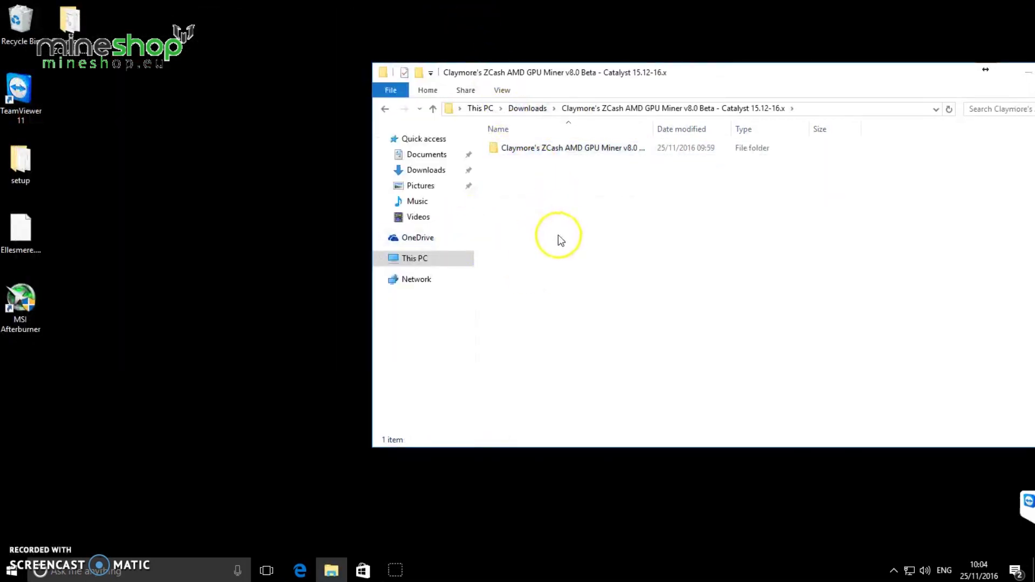
double_click(538, 155)
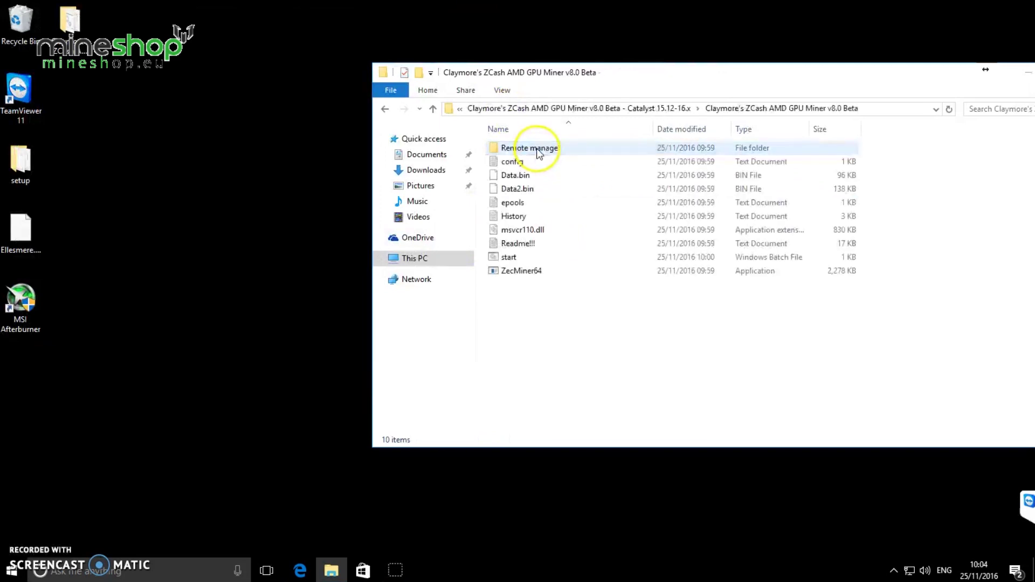
right_click(509, 260)
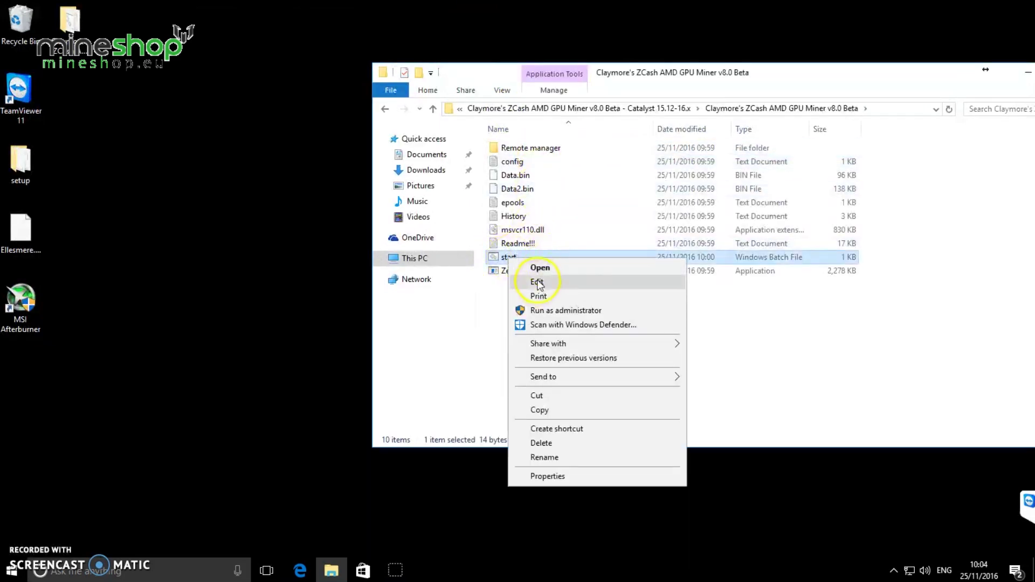
left_click(537, 283)
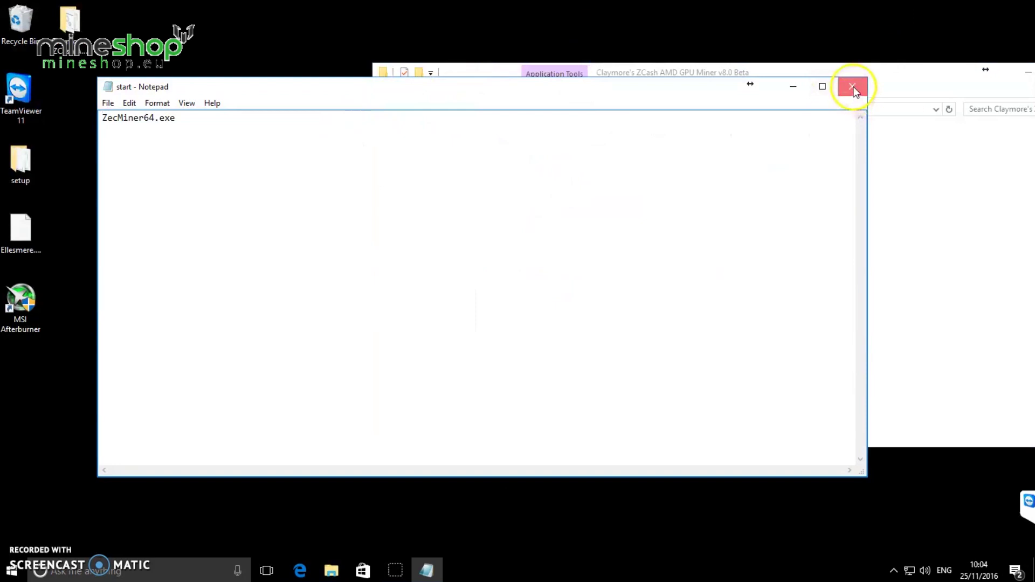
left_click(852, 87)
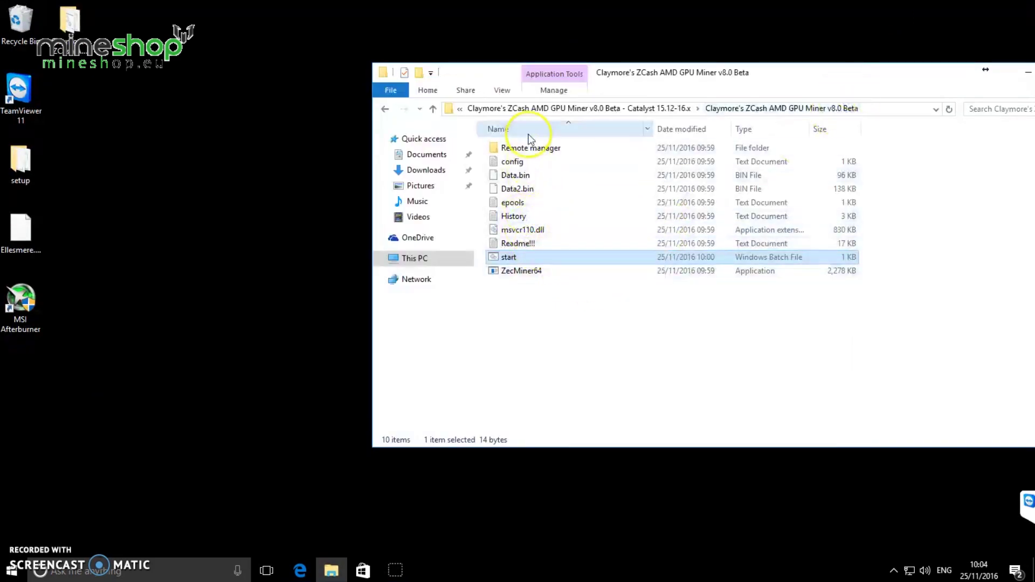
Copy start - Copy from the desktop miner folder into the Downloads miner folder
double_click(98, 26)
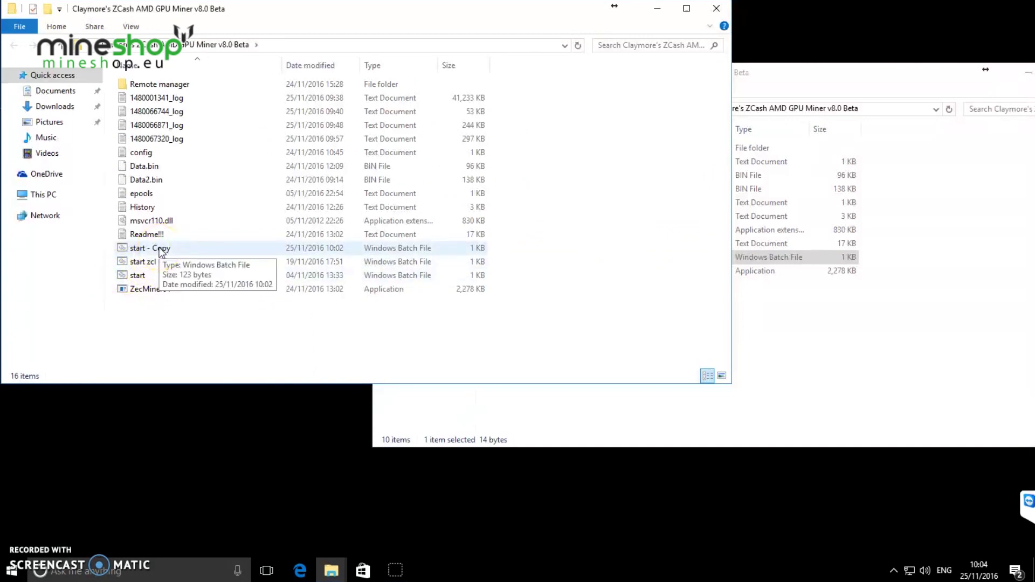
right_click(161, 251)
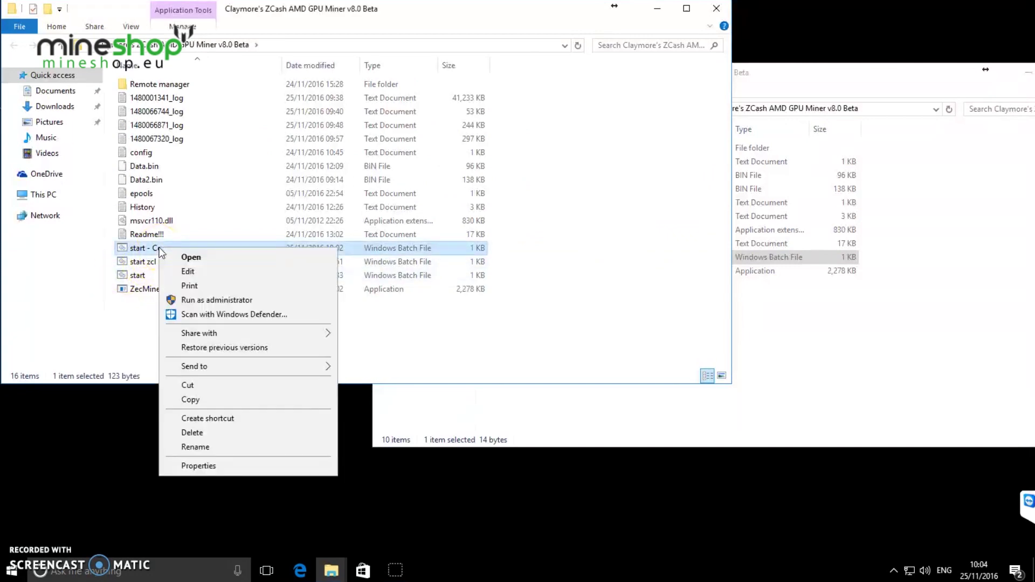
left_click(208, 401)
left_click(845, 361)
right_click(743, 354)
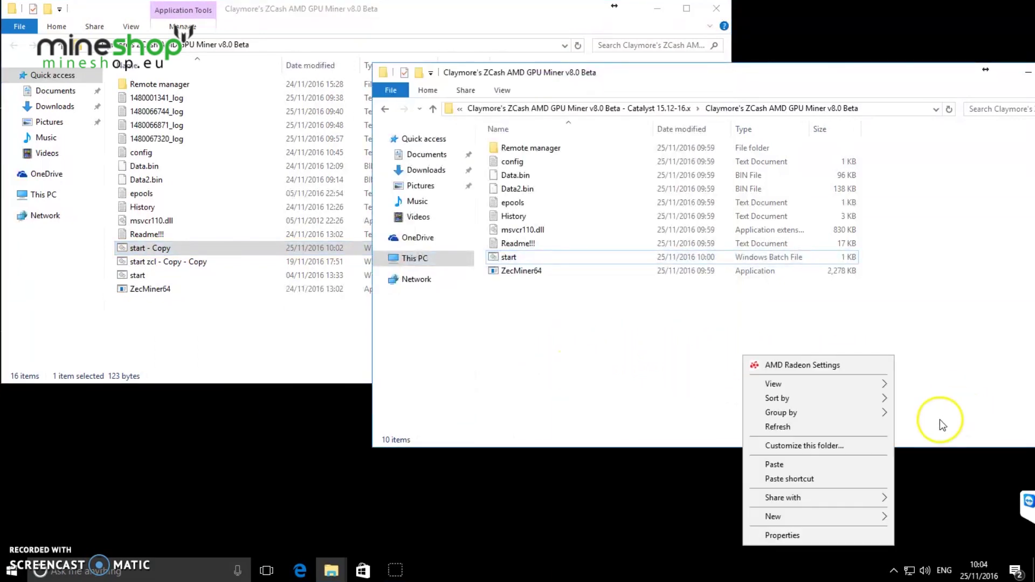
left_click(804, 464)
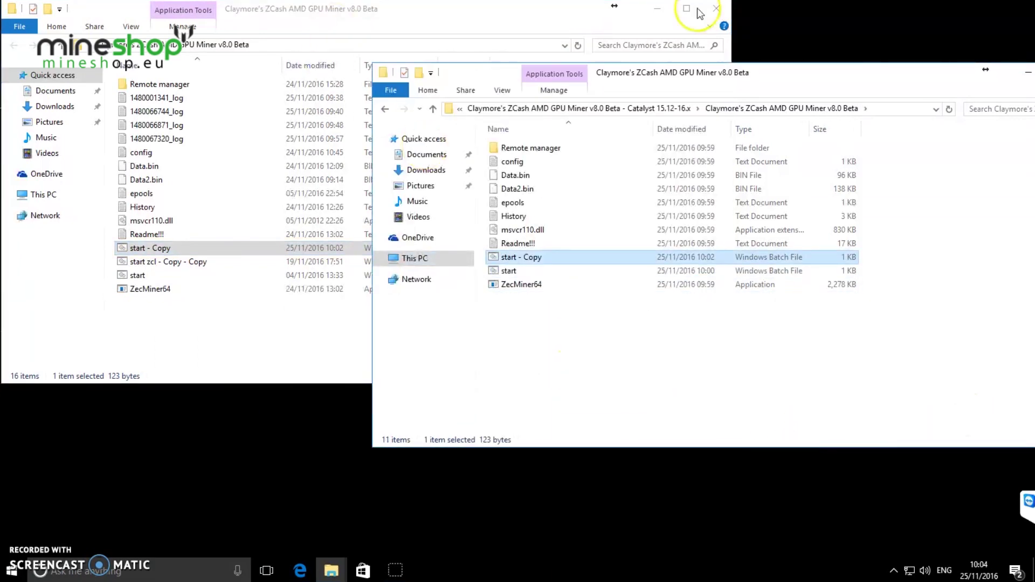
left_click(717, 8)
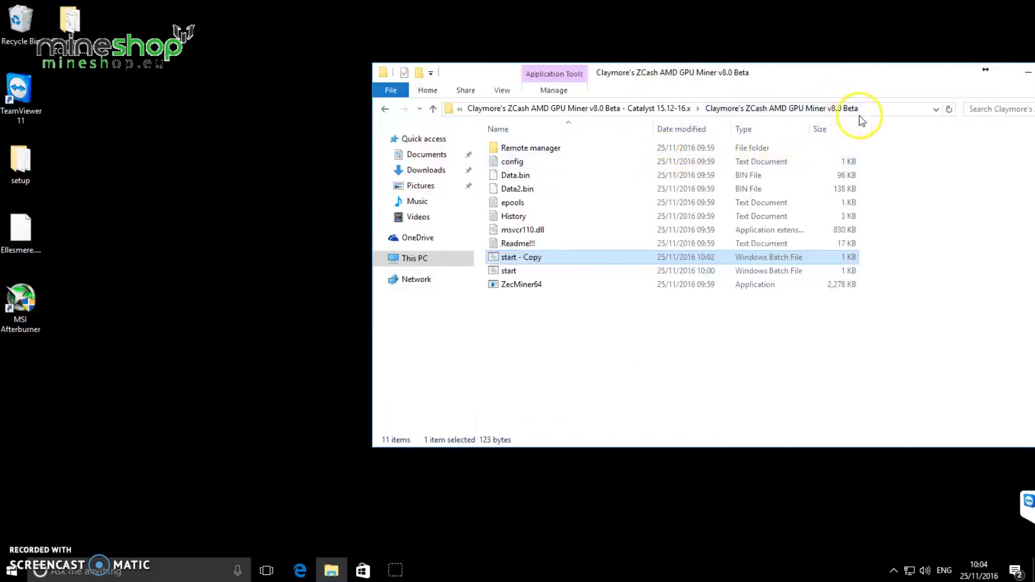
Launch the miner from start - Copy and allow it through Windows Firewall
double_click(533, 261)
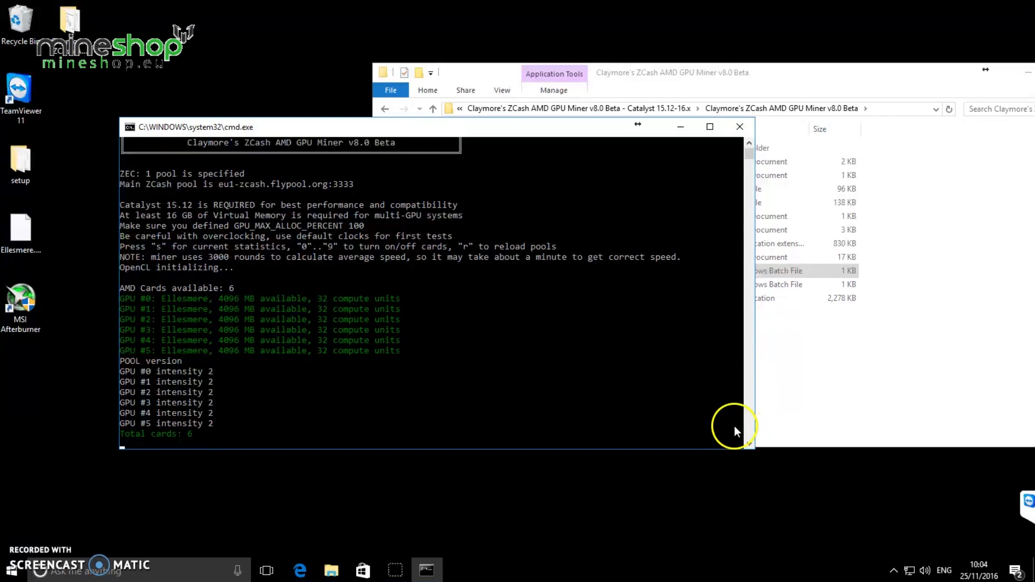
scroll(574, 398, "up", 1)
scroll(540, 348, "down", 5)
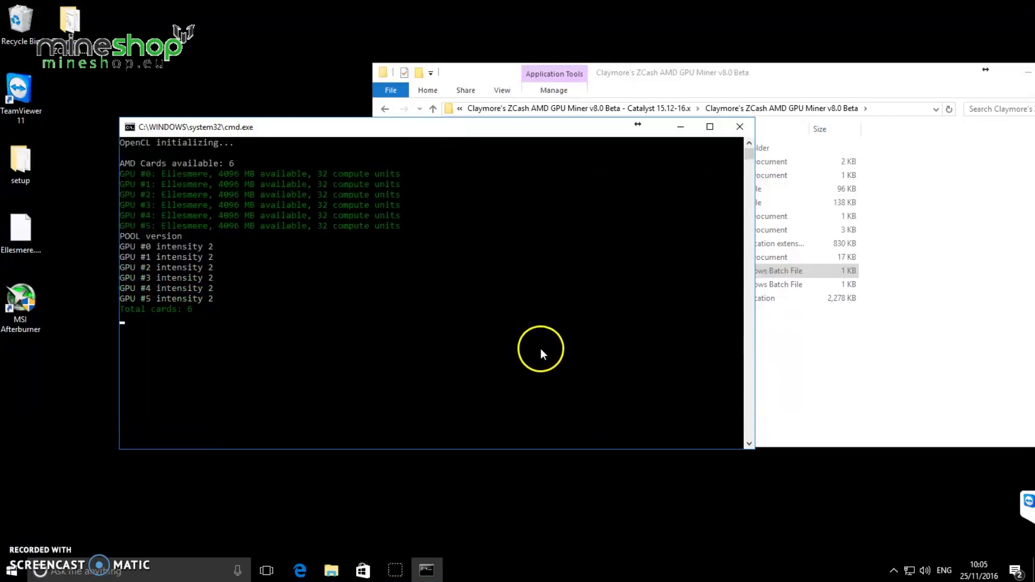
scroll(540, 349, "up", 3)
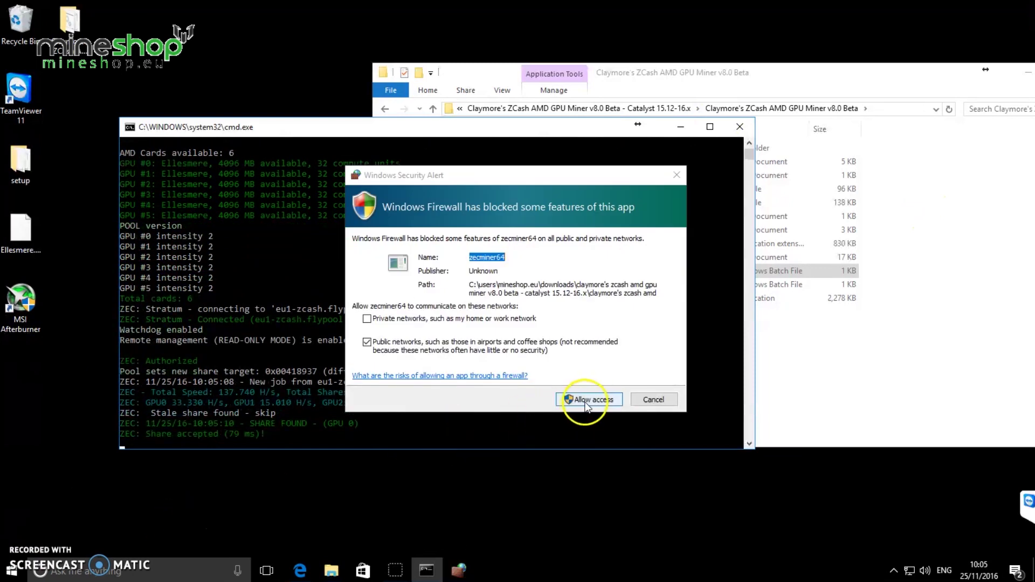
left_click(589, 402)
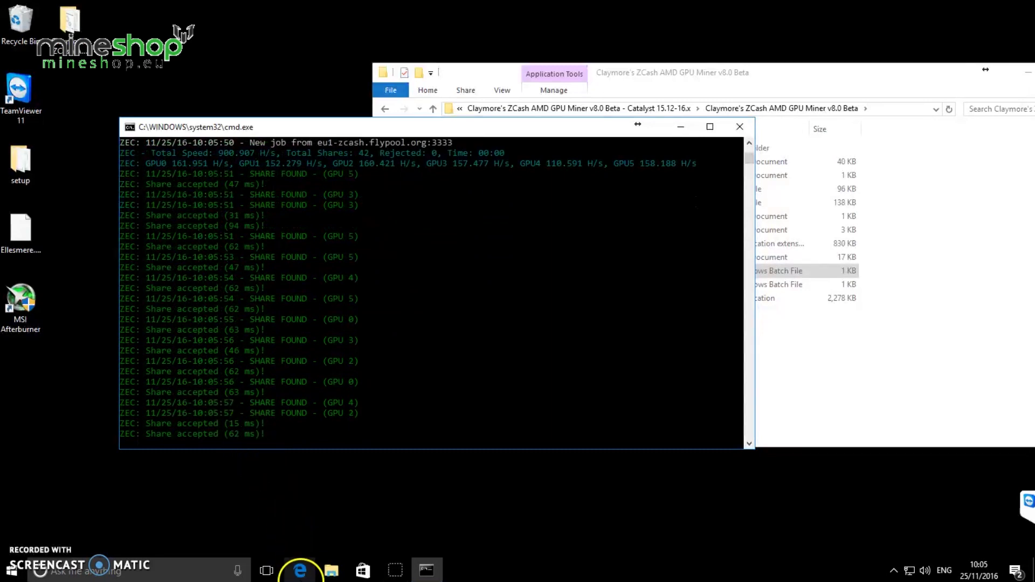
Switch to Edge and load coinwarz.com to view its mining profitability calculator
mouse_move(303, 576)
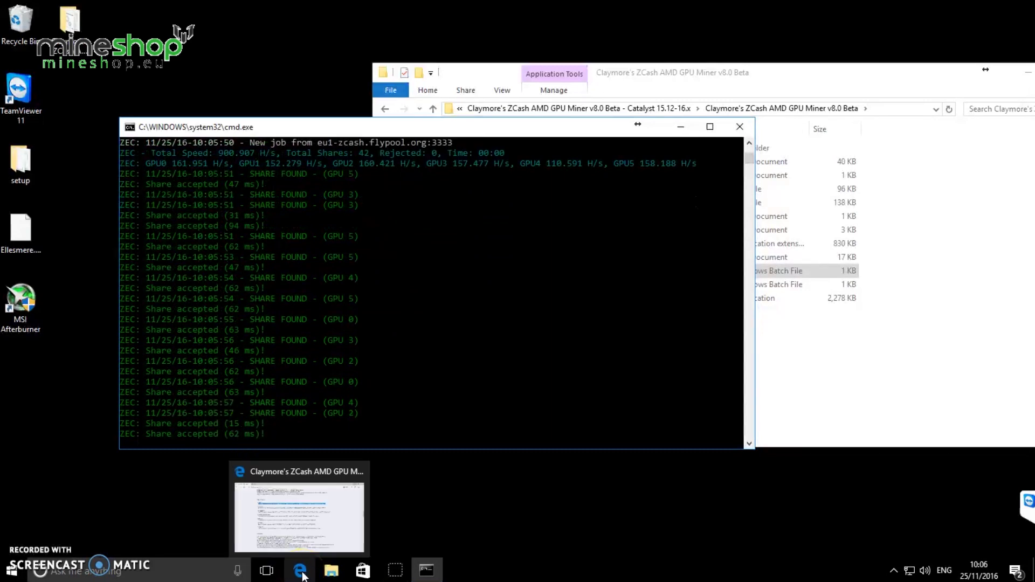
left_click(303, 576)
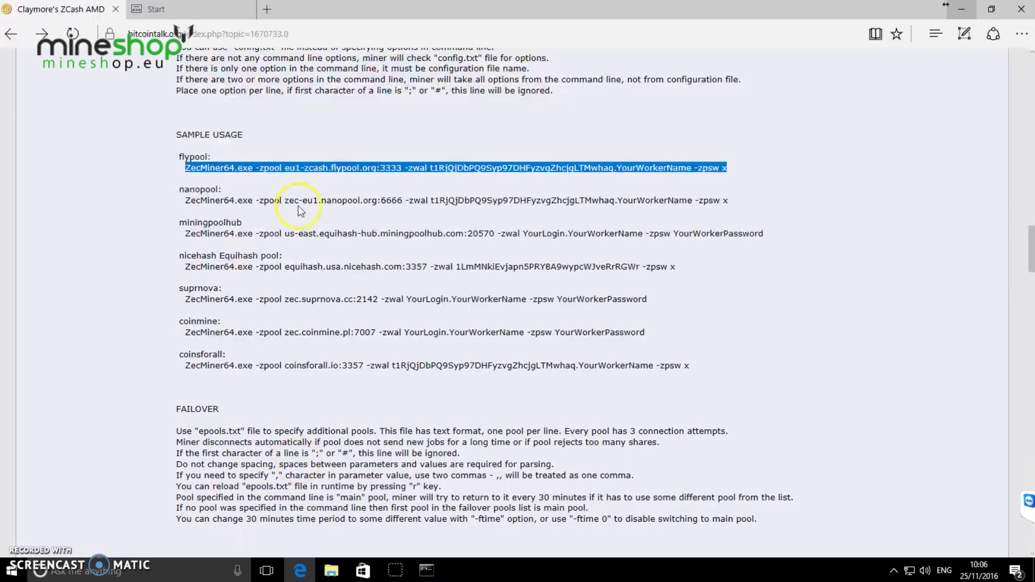
left_click(267, 35)
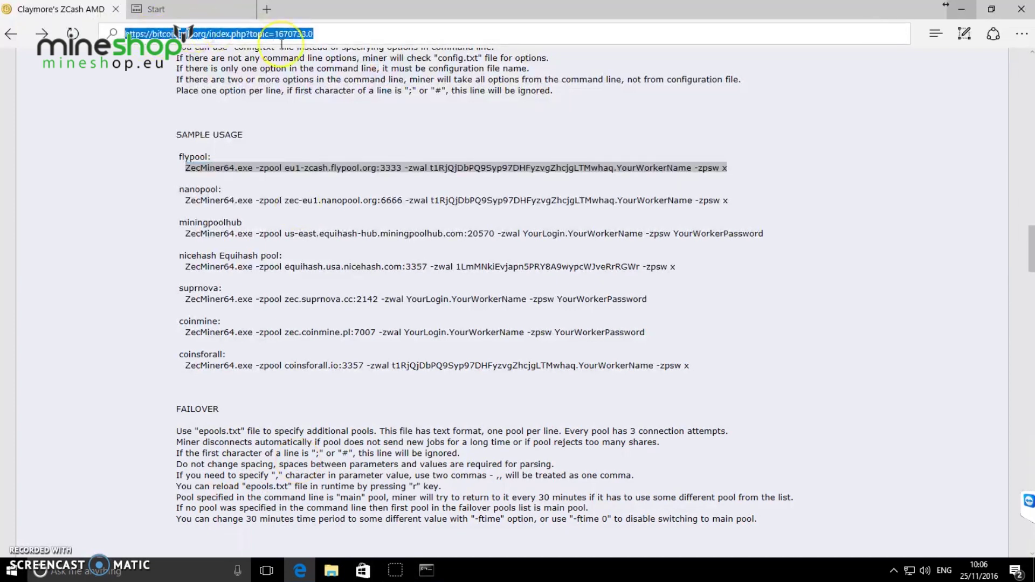
type("coi")
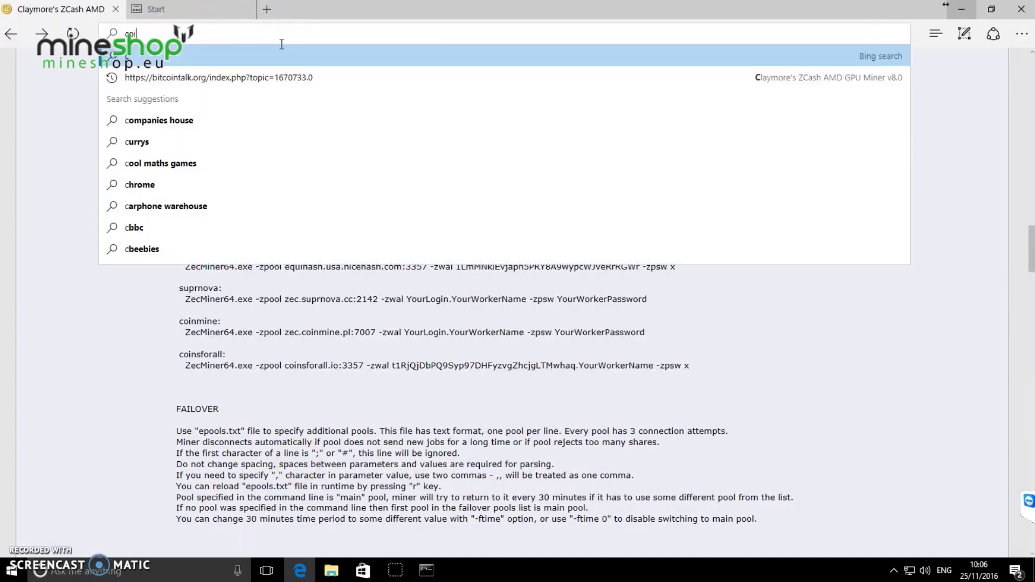
type("nwar")
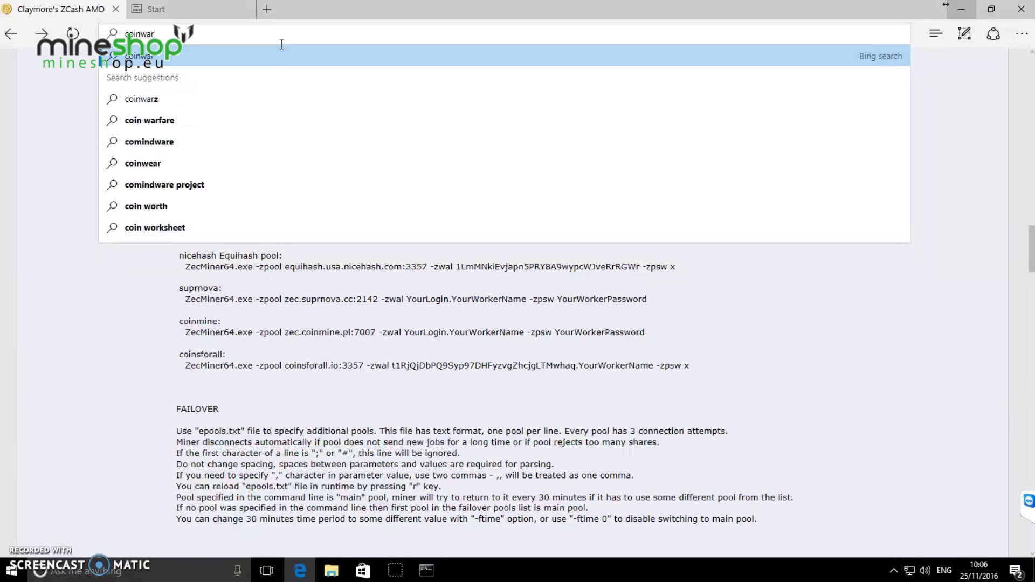
type("z.")
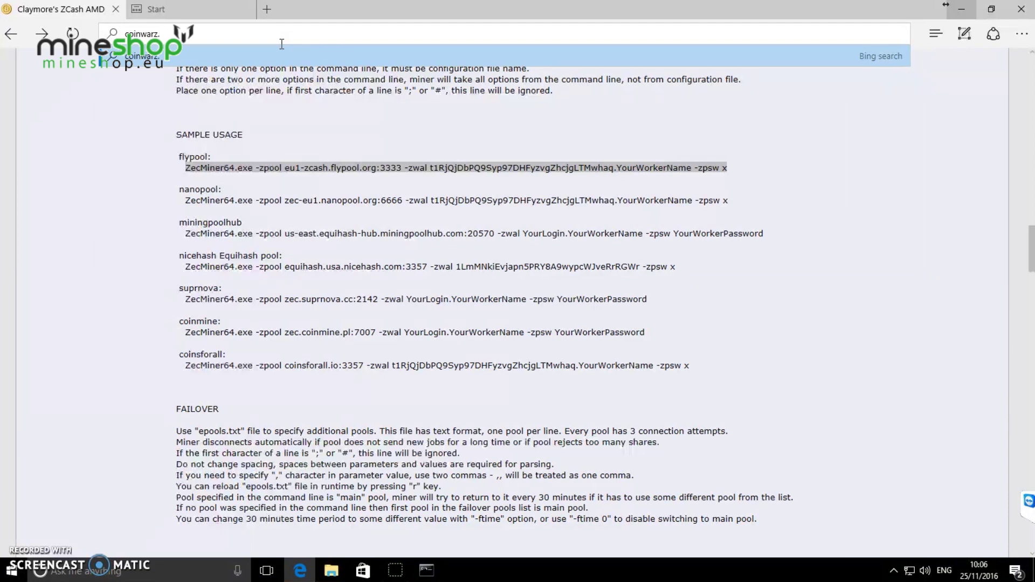
type("com")
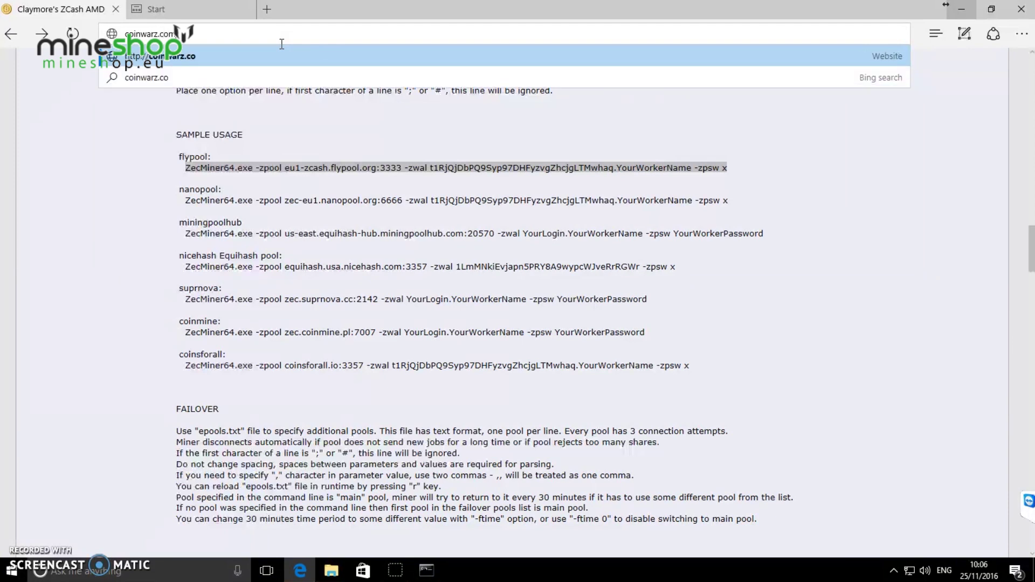
key("Return")
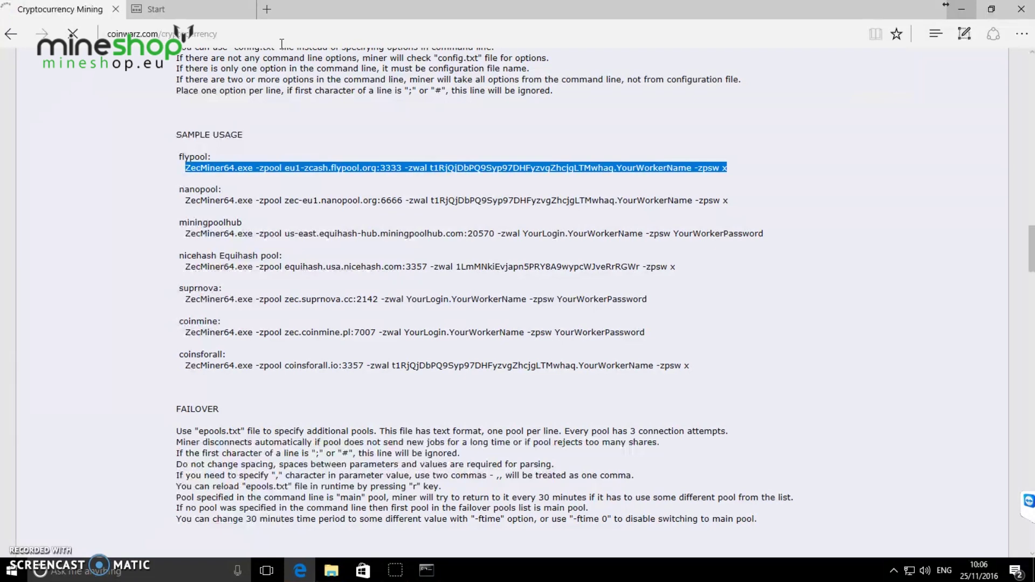
scroll(363, 132, "down", 4)
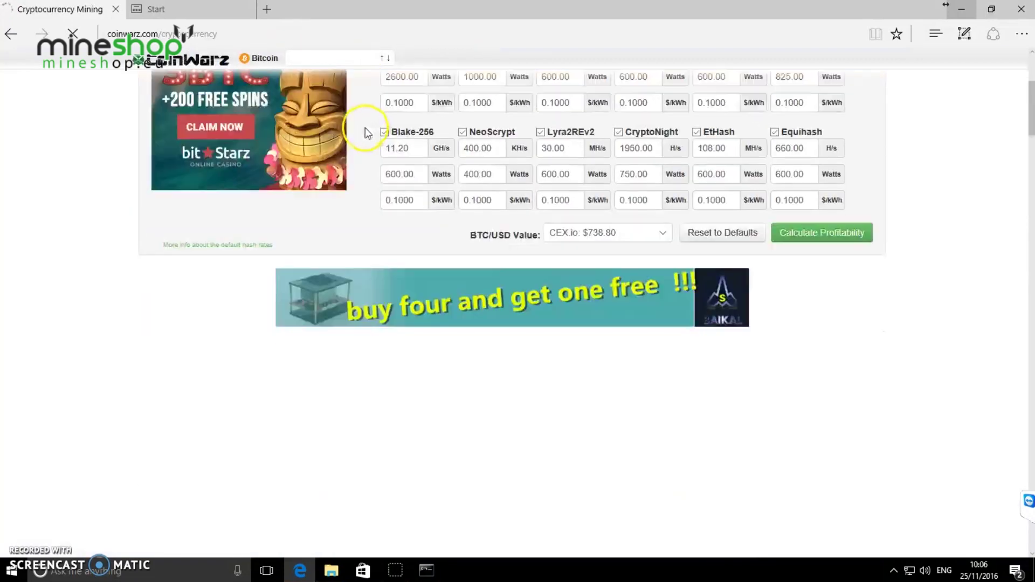